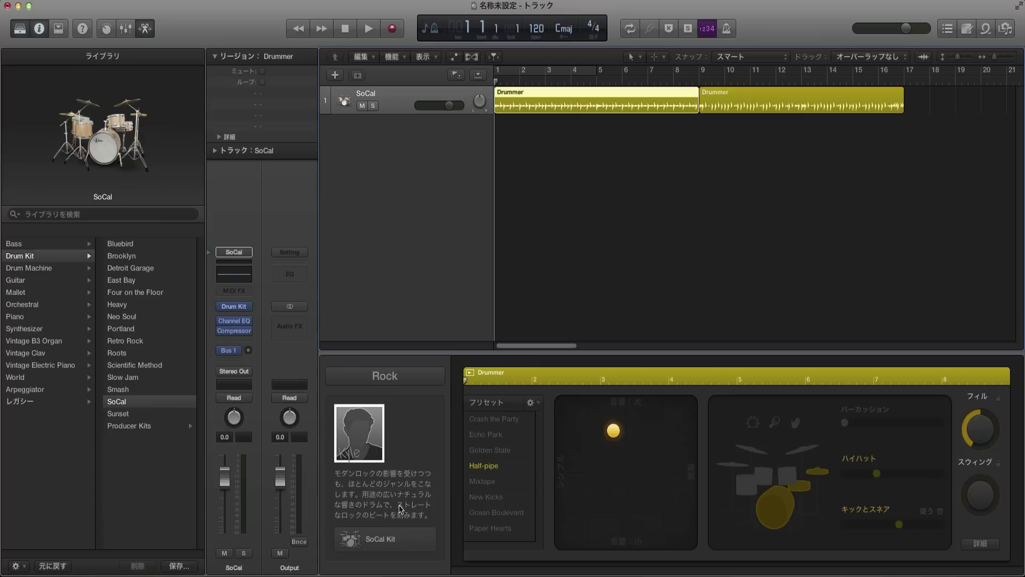
Show the Apple Loops browser and filter its loops by ギター, ロック/ブルース and 歪んだ.
{"action": "left_click", "coordinate": [947, 160]}
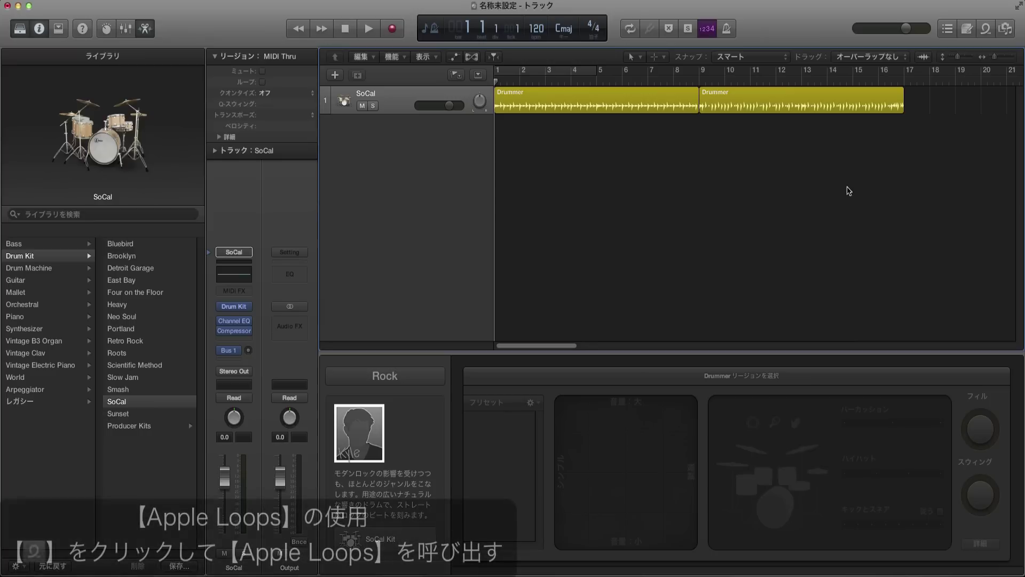
{"action": "left_click", "coordinate": [987, 29]}
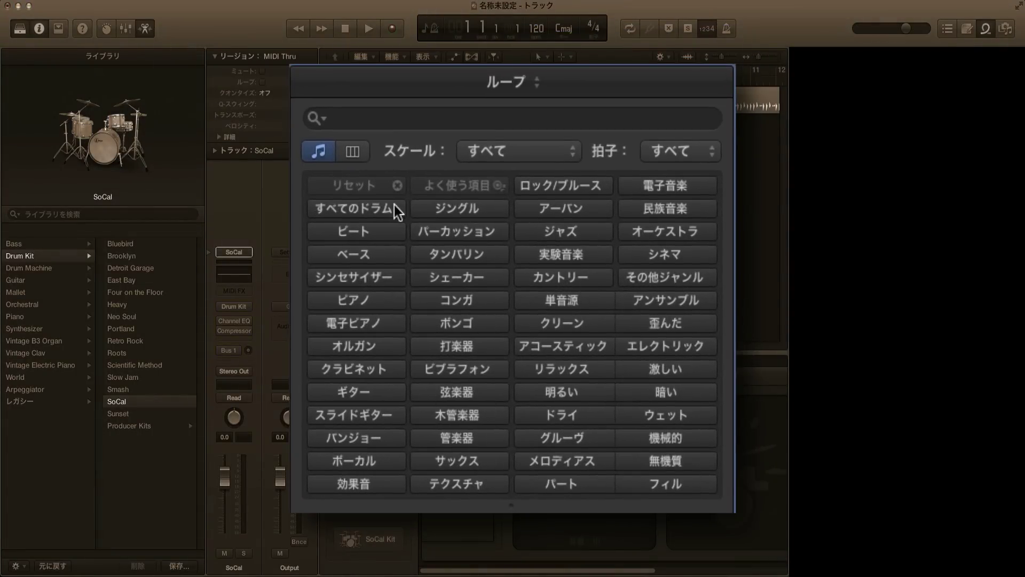
{"action": "left_click", "coordinate": [370, 393]}
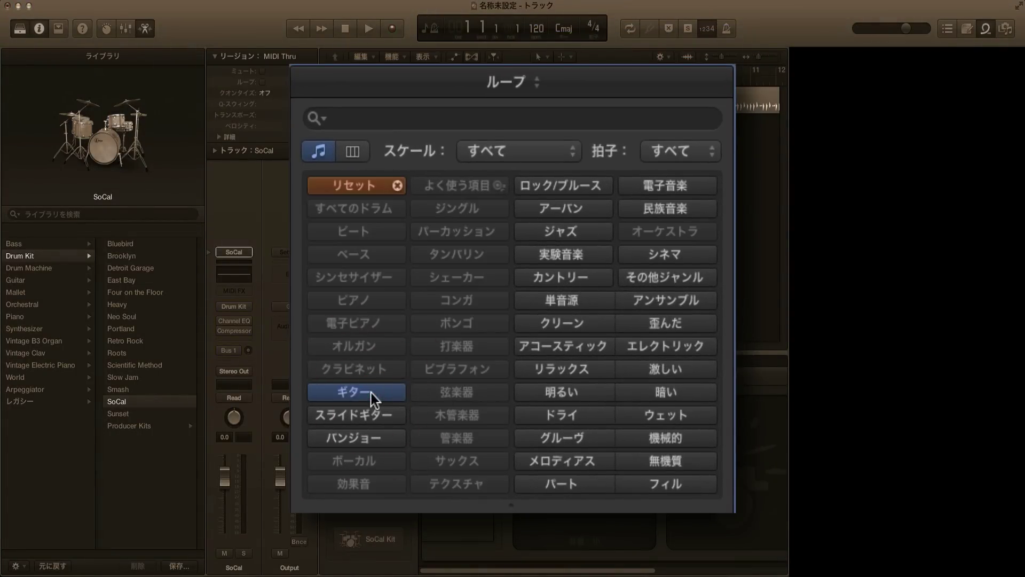
{"action": "left_click", "coordinate": [581, 184]}
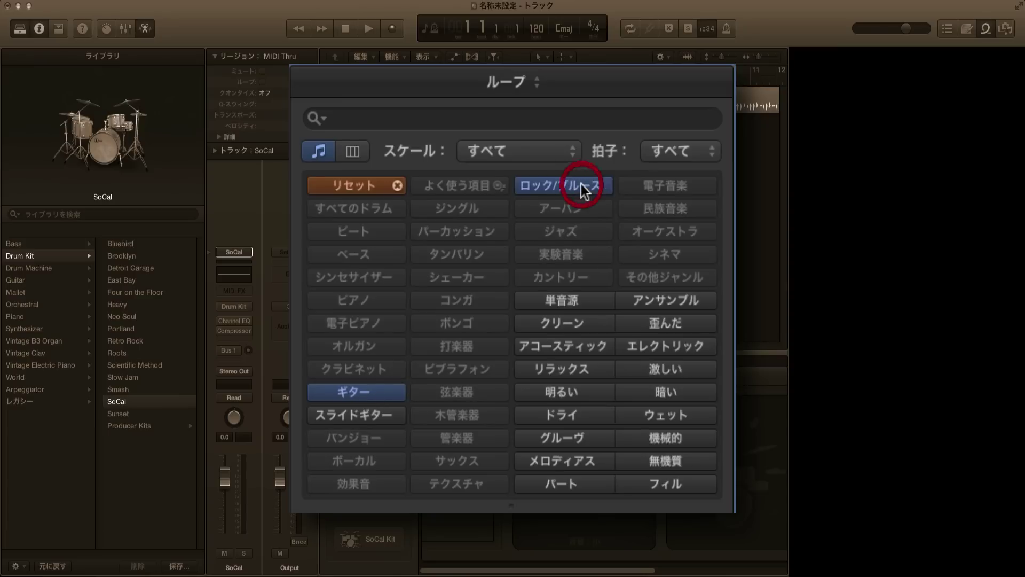
{"action": "left_click", "coordinate": [660, 326]}
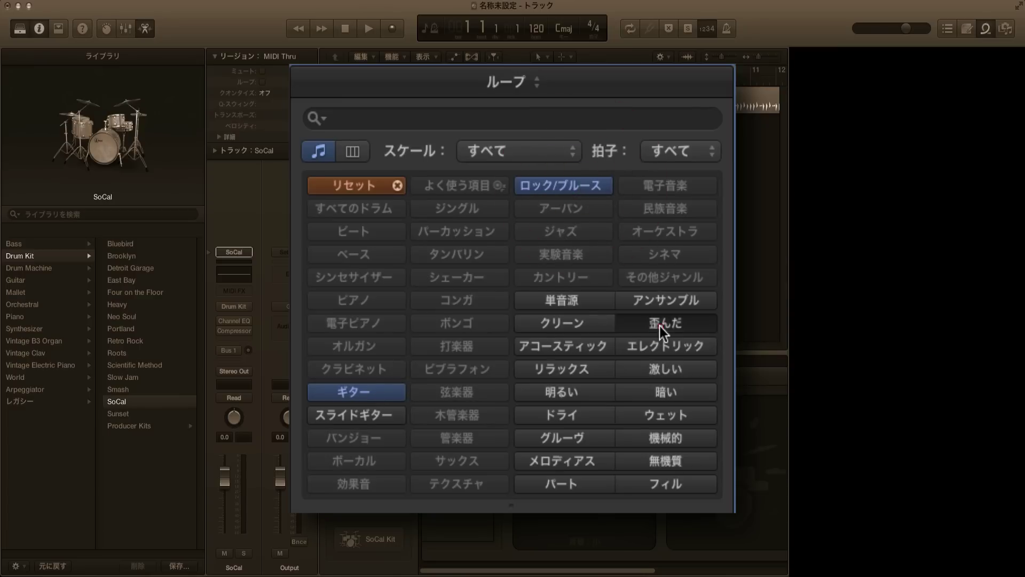
Browse the filtered guitar loops and audition several, including Monster Truck Solo 14 and 17, Pop Rock Guitar 02 and Reflective Delay Leads 05.
{"action": "scroll", "coordinate": [641, 324], "scroll_direction": "down", "scroll_amount": 20}
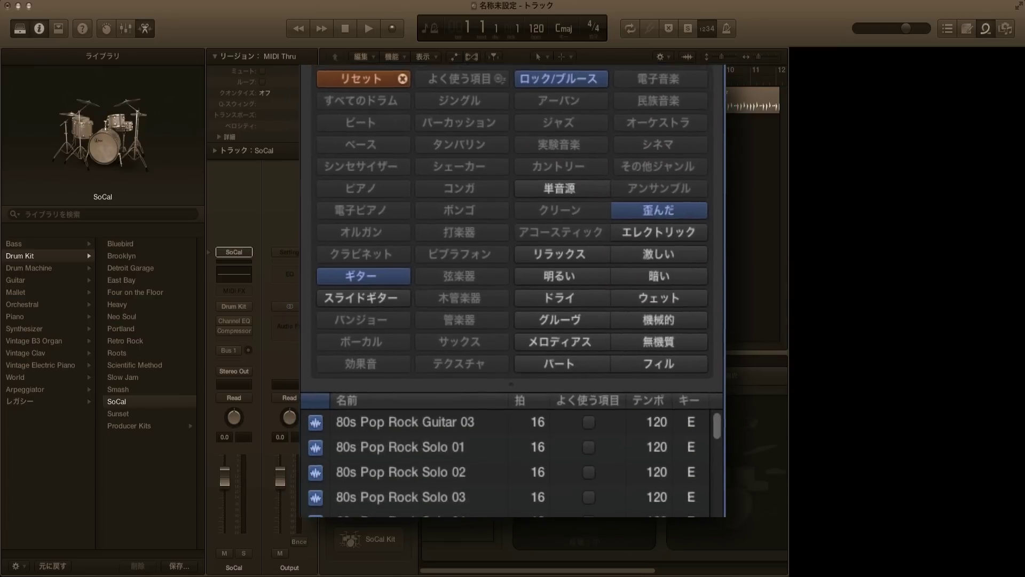
{"action": "scroll", "coordinate": [582, 229], "scroll_direction": "down", "scroll_amount": 10}
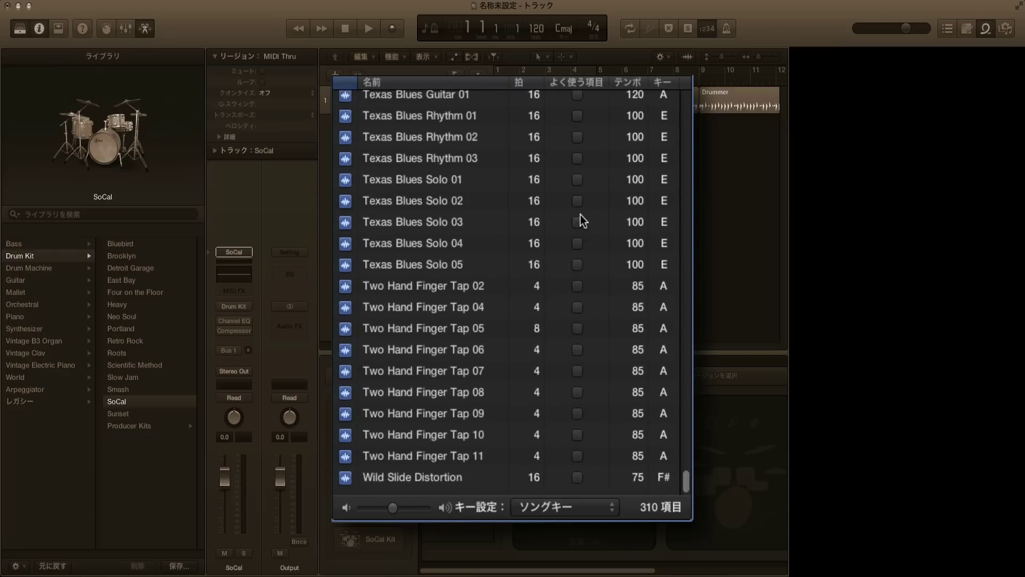
{"action": "scroll", "coordinate": [581, 214], "scroll_direction": "up", "scroll_amount": 15}
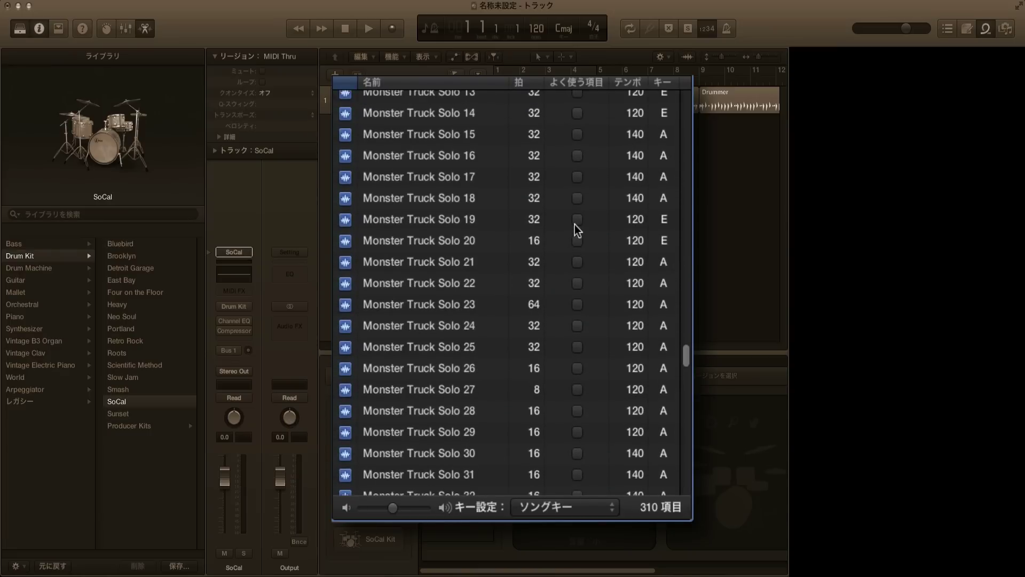
{"action": "scroll", "coordinate": [469, 235], "scroll_direction": "up", "scroll_amount": 4}
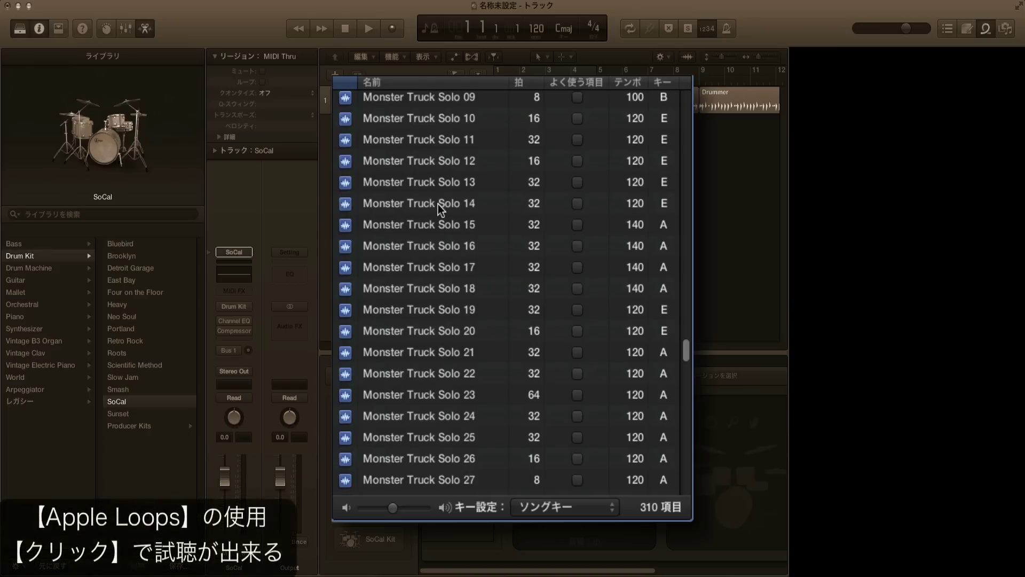
{"action": "left_click", "coordinate": [437, 204]}
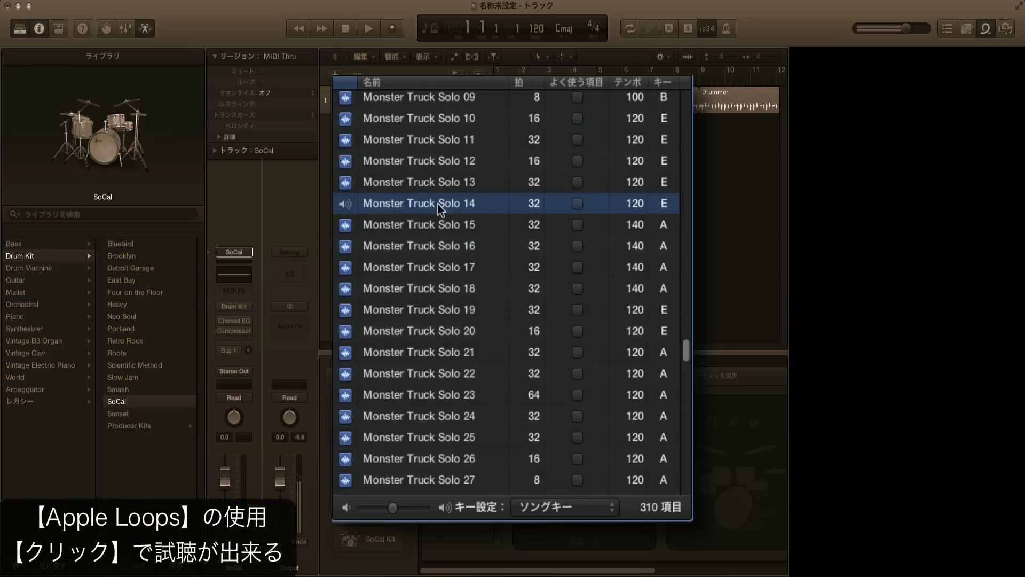
{"action": "left_click", "coordinate": [431, 267]}
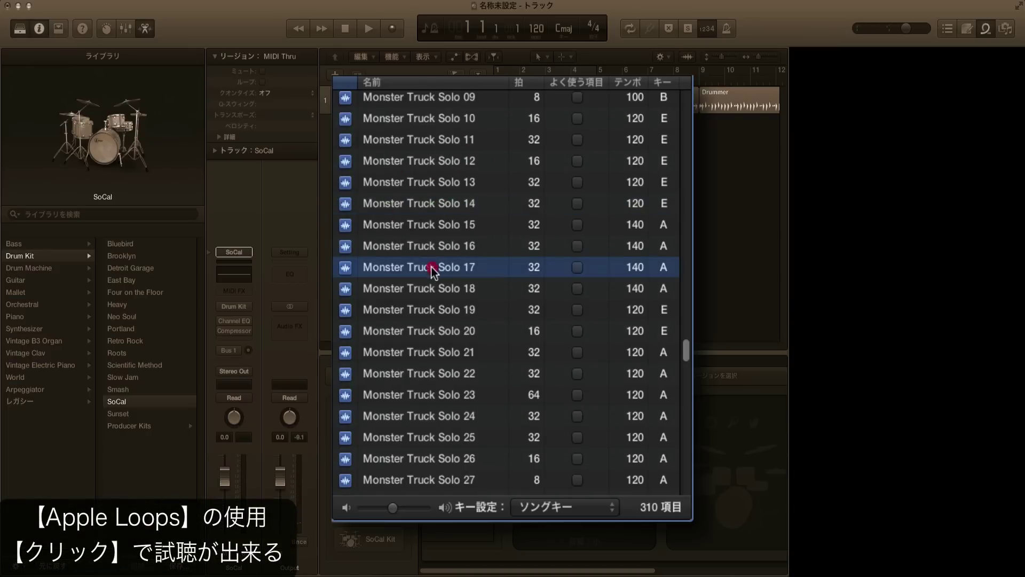
{"action": "scroll", "coordinate": [432, 268], "scroll_direction": "down", "scroll_amount": 5}
{"action": "left_click", "coordinate": [431, 268]}
{"action": "scroll", "coordinate": [432, 268], "scroll_direction": "down", "scroll_amount": 4}
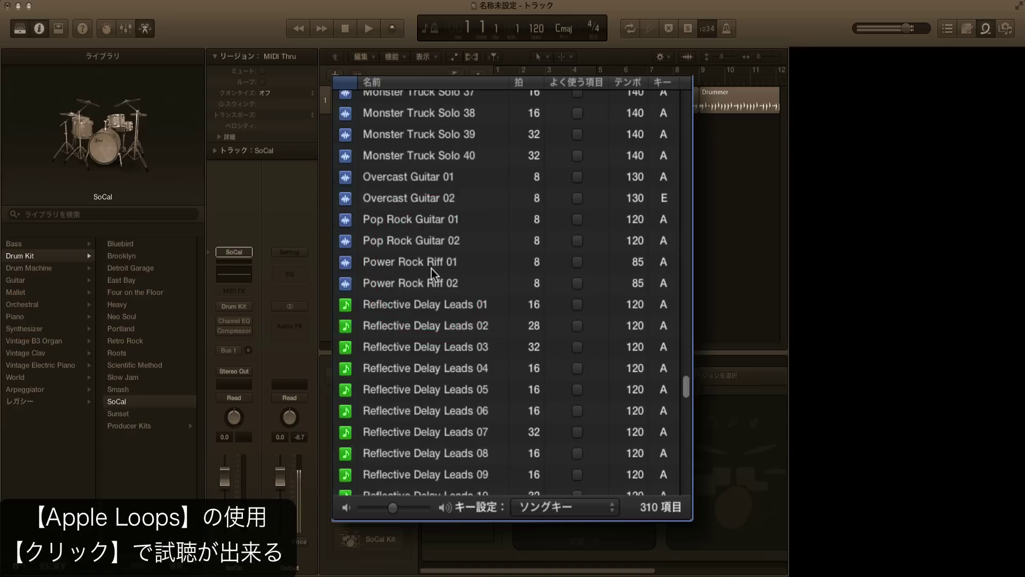
{"action": "left_click", "coordinate": [427, 240]}
{"action": "scroll", "coordinate": [412, 310], "scroll_direction": "down", "scroll_amount": 4}
{"action": "left_click", "coordinate": [412, 309]}
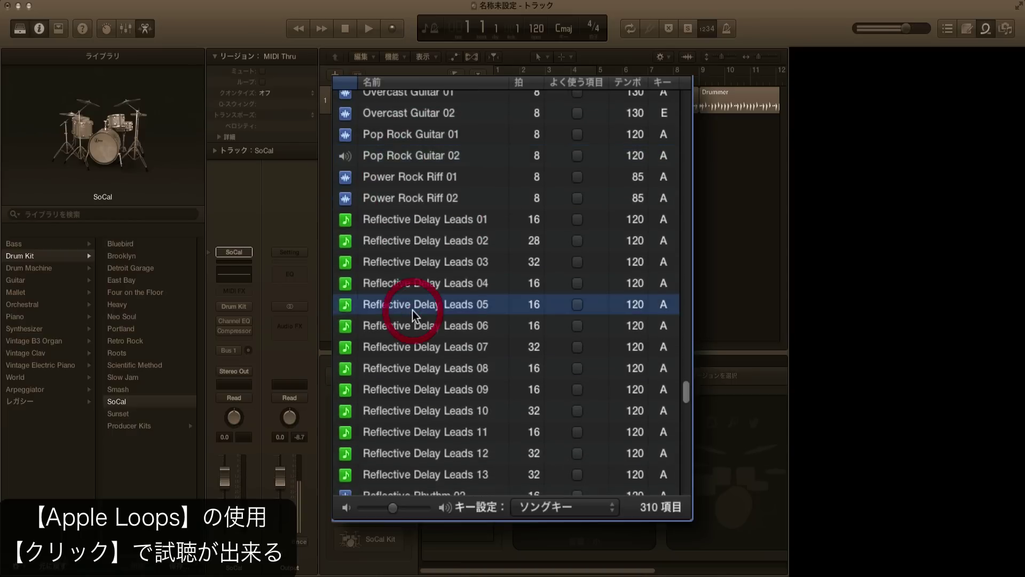
{"action": "scroll", "coordinate": [412, 310], "scroll_direction": "down", "scroll_amount": 8}
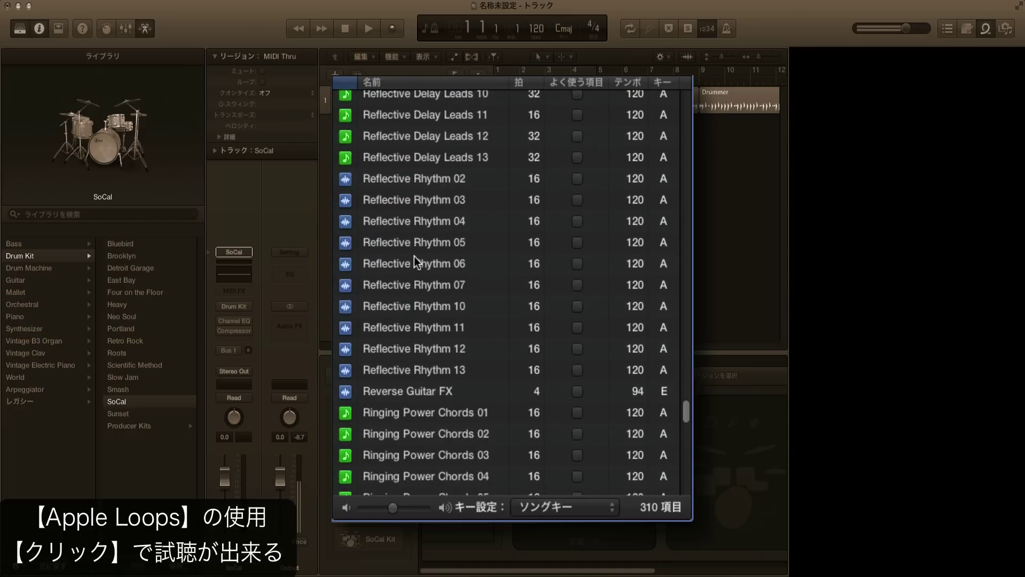
{"action": "scroll", "coordinate": [758, 325], "scroll_direction": "up", "scroll_amount": 4}
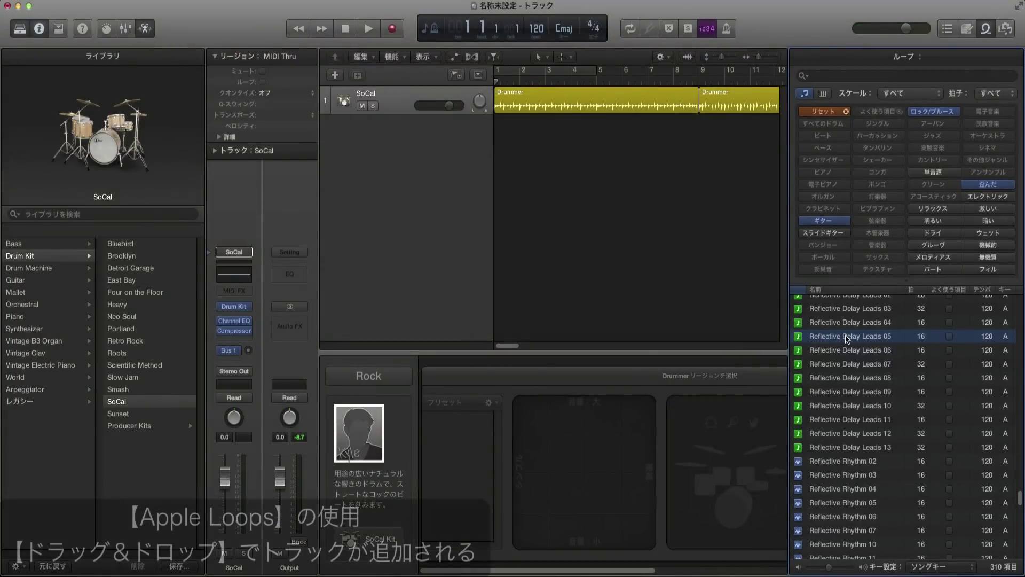
Add the Reflective Delay Leads 05 loop on a new track at bar 1 and repeat it up to bar 9.
{"action": "left_click_drag", "start_coordinate": [837, 341], "coordinate": [534, 152]}
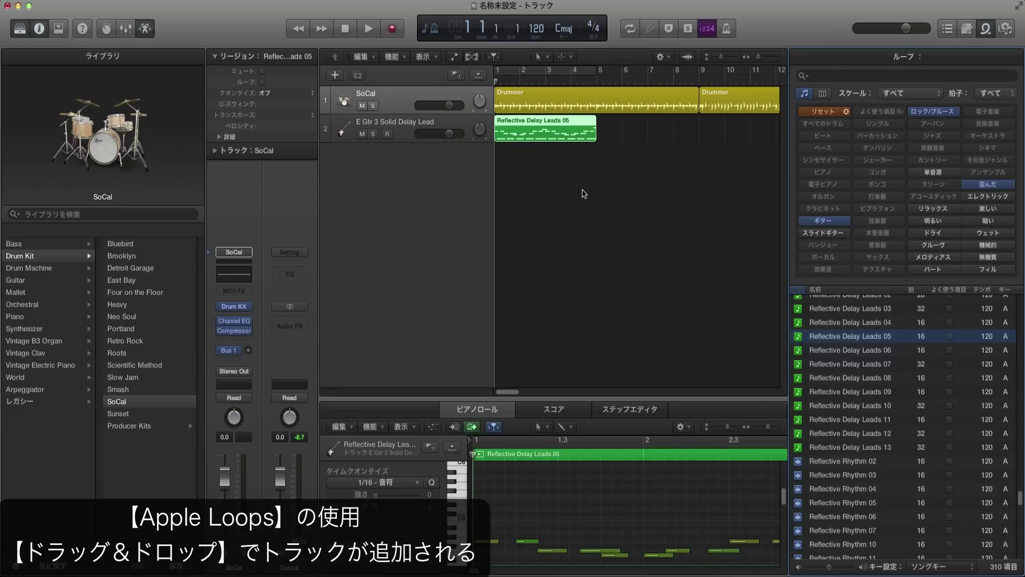
{"action": "scroll", "coordinate": [696, 186], "scroll_direction": "right", "scroll_amount": 1}
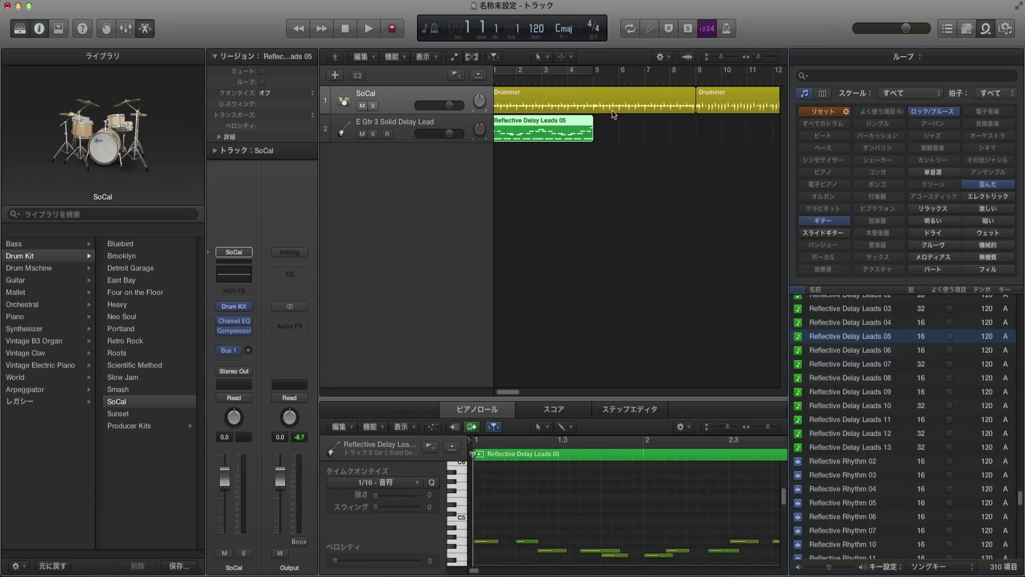
{"action": "left_click_drag", "start_coordinate": [592, 119], "coordinate": [695, 120]}
{"action": "scroll", "coordinate": [556, 195], "scroll_direction": "left", "scroll_amount": 1}
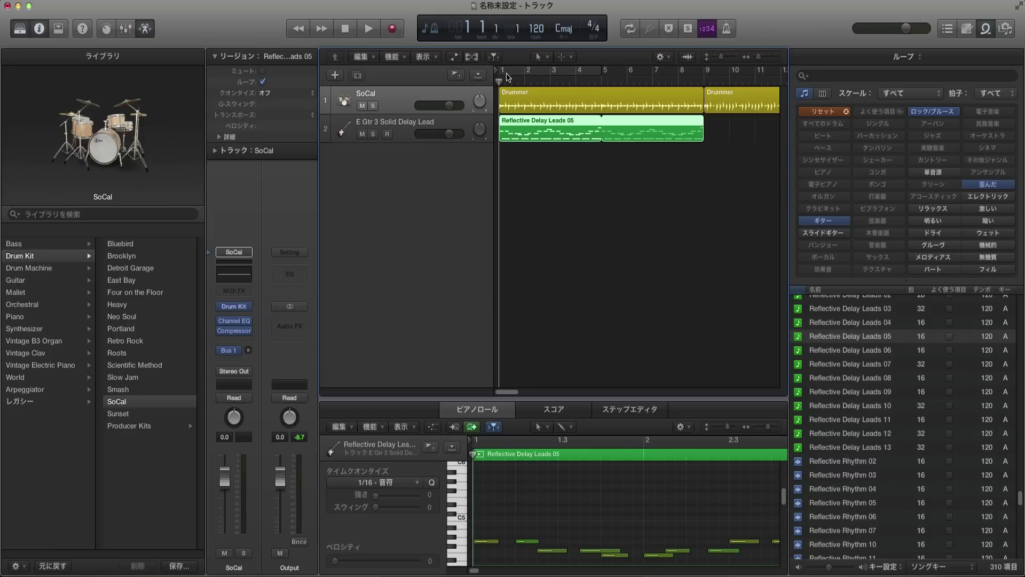
Play the project with a cycle range from bar 1 to bar 9 and lower the guitar track's volume to -4.6.
{"action": "left_click_drag", "start_coordinate": [500, 73], "coordinate": [705, 75]}
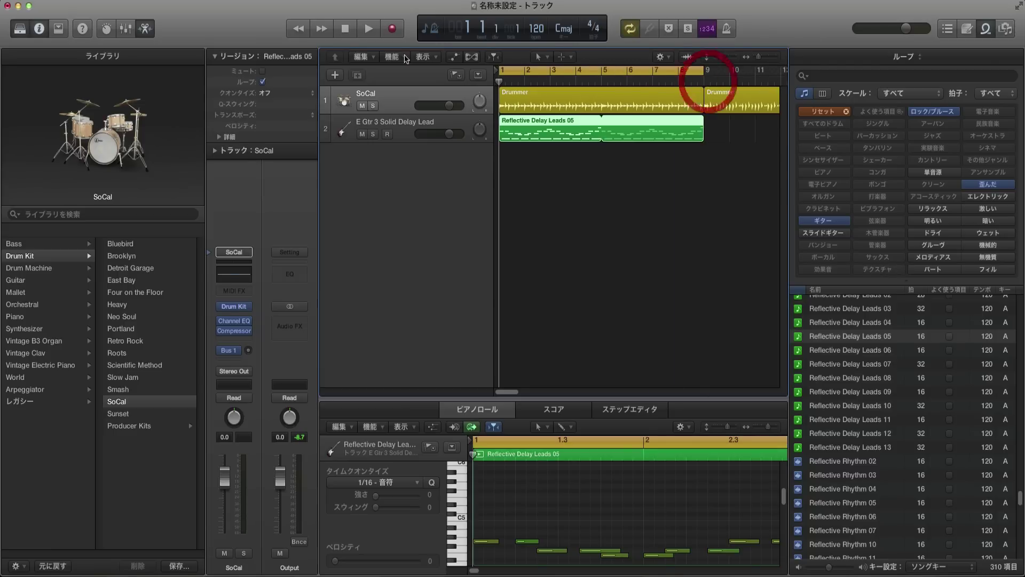
{"action": "key", "text": "space"}
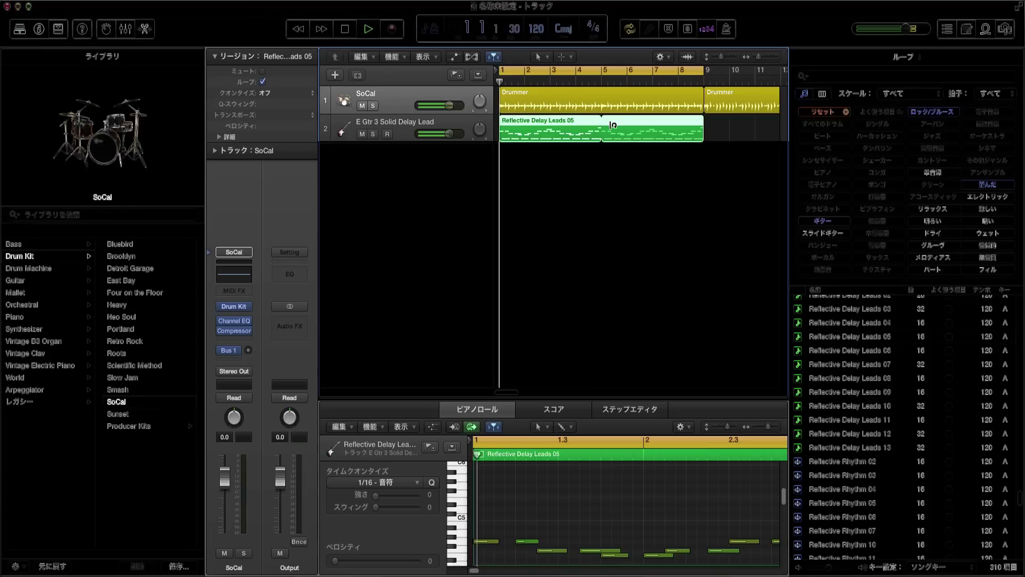
{"action": "left_click", "coordinate": [583, 135]}
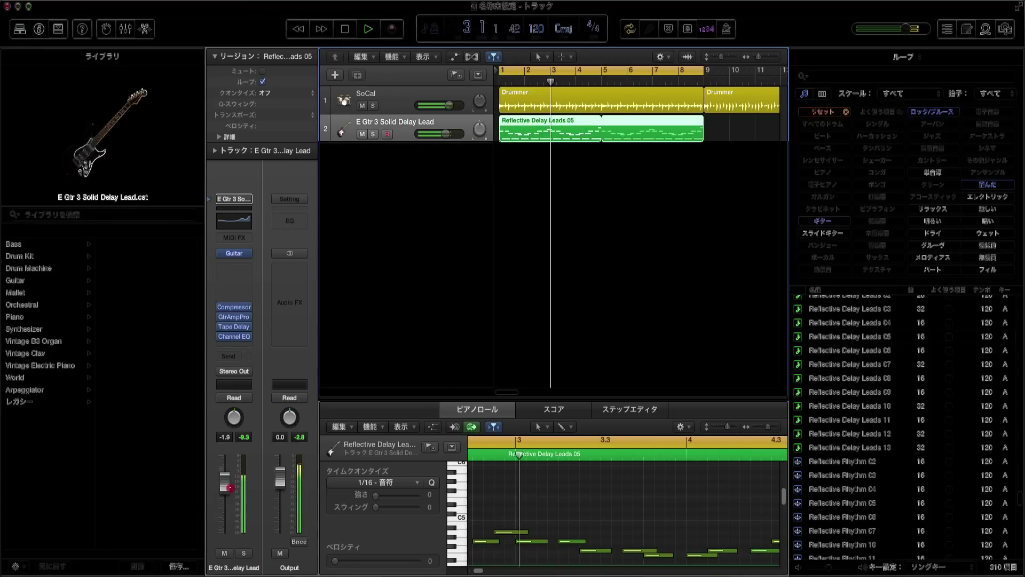
{"action": "left_click_drag", "start_coordinate": [224, 474], "coordinate": [225, 489]}
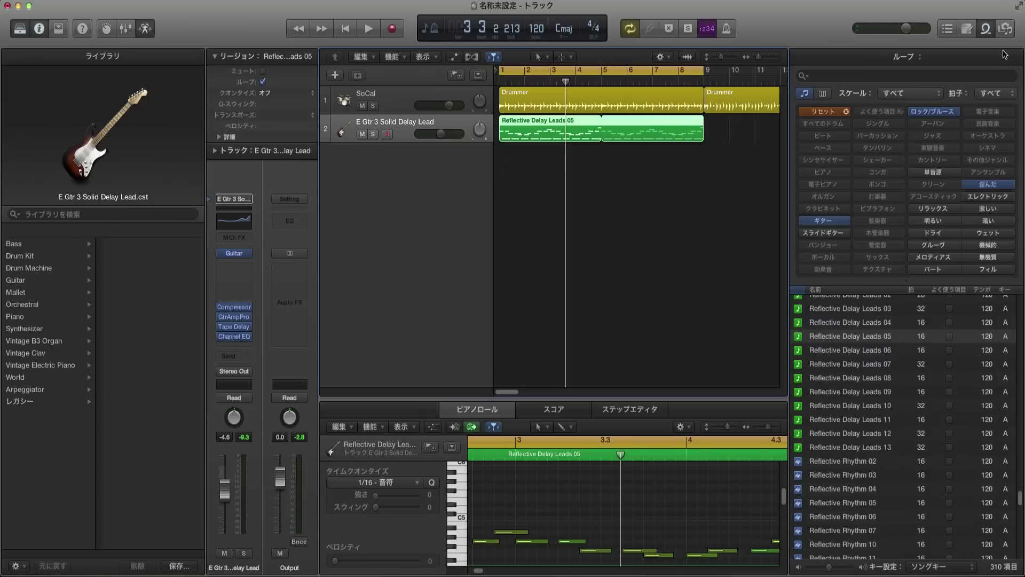
Hide the Apple Loops browser and bring up the Drummer editor for the SoCal track.
{"action": "left_click", "coordinate": [985, 31]}
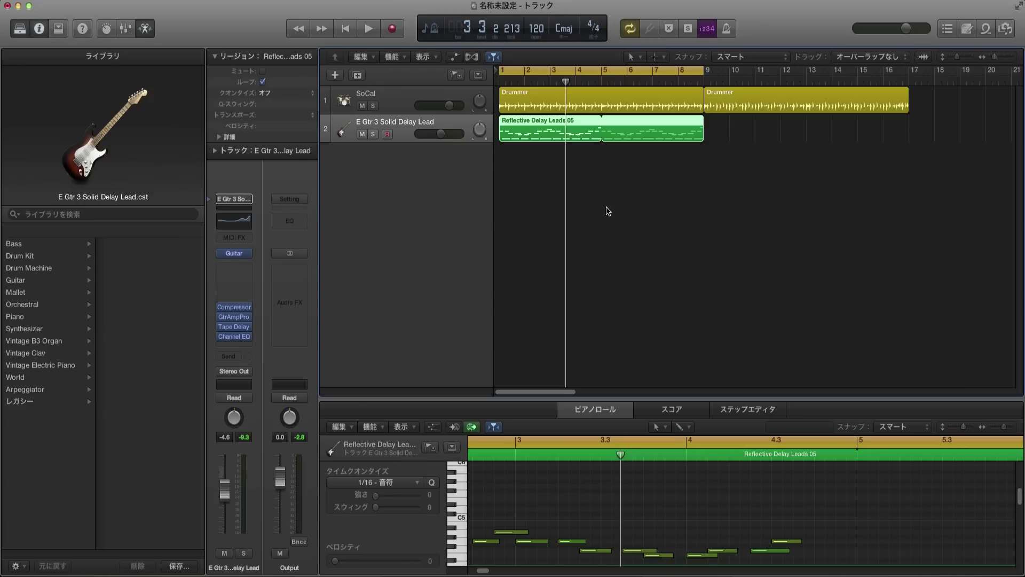
{"action": "left_click", "coordinate": [406, 98]}
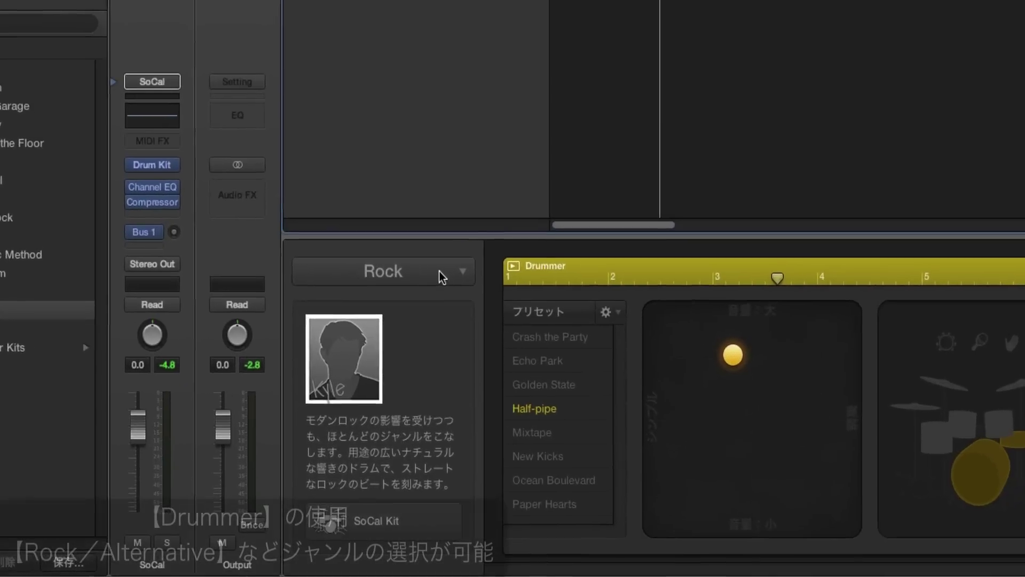
Change the track's drummer to Curtis from the R&B genre and listen to the resulting beat.
{"action": "left_click", "coordinate": [425, 376]}
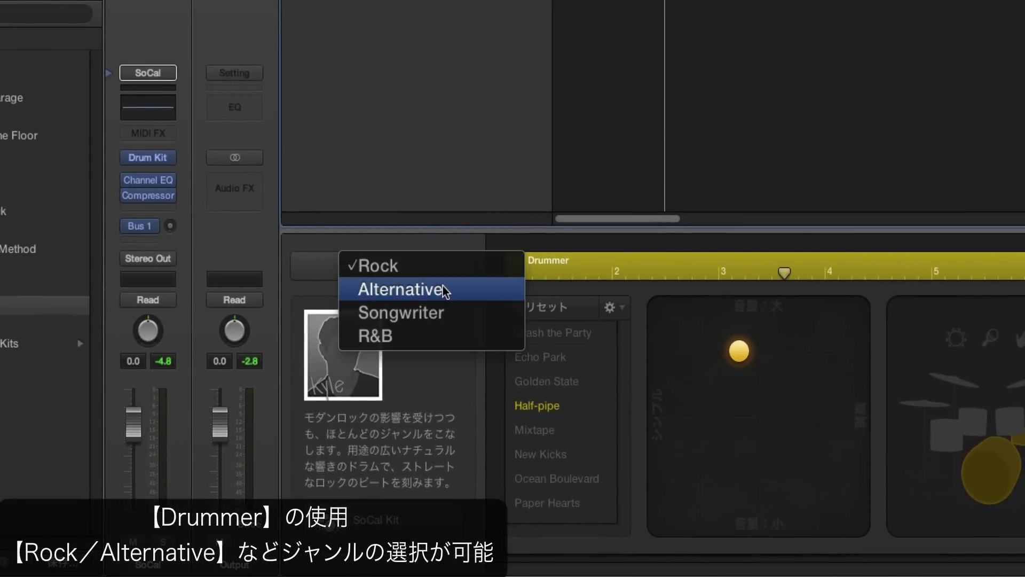
{"action": "left_click", "coordinate": [391, 335]}
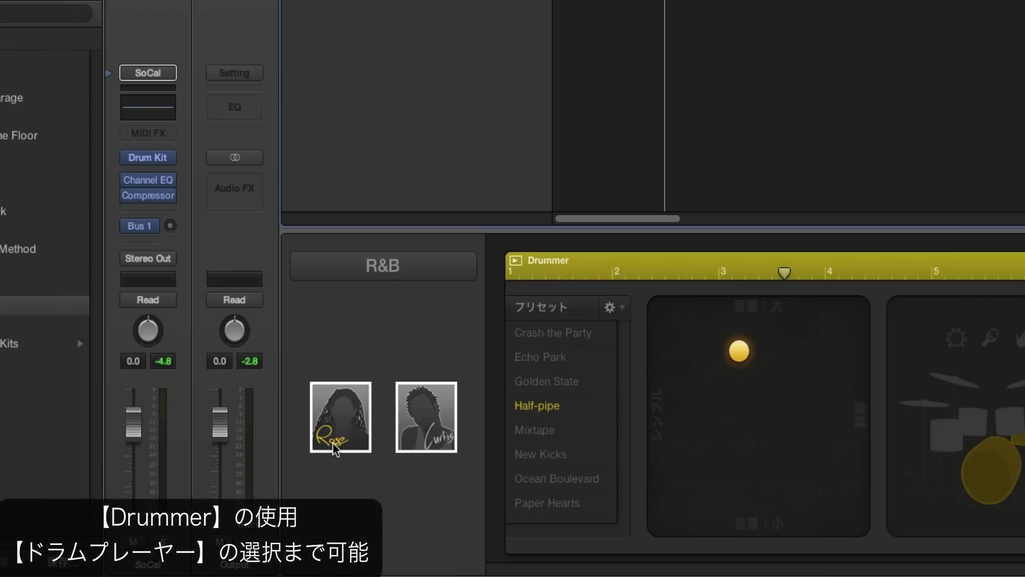
{"action": "left_click", "coordinate": [425, 424]}
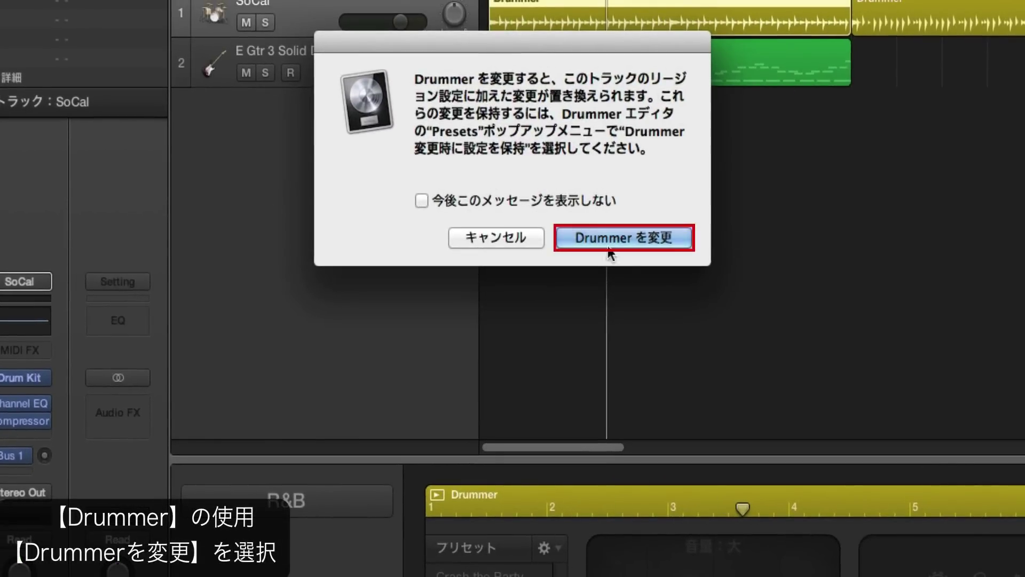
{"action": "left_click", "coordinate": [631, 230]}
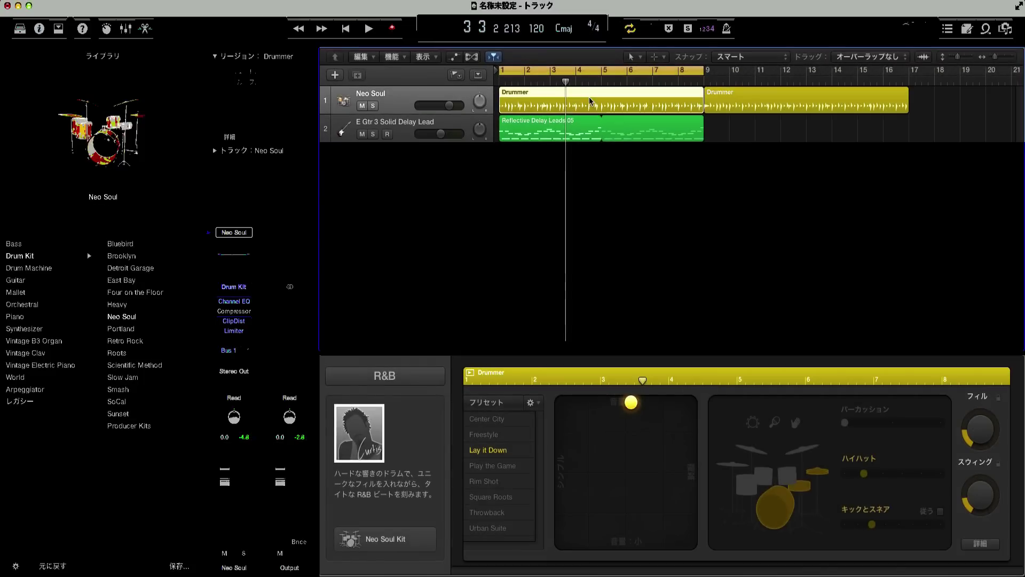
{"action": "key", "text": "space"}
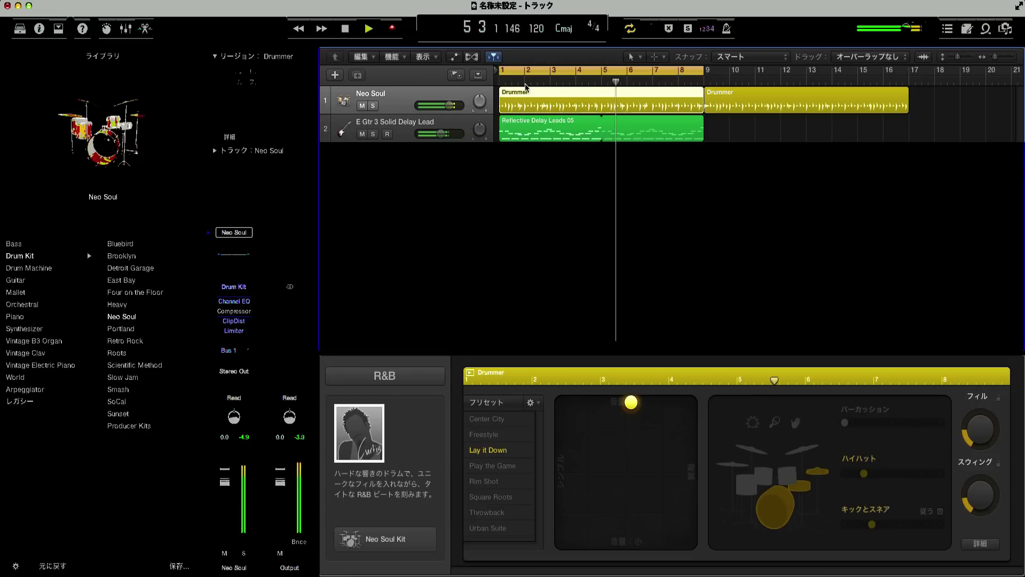
{"action": "key", "text": "space"}
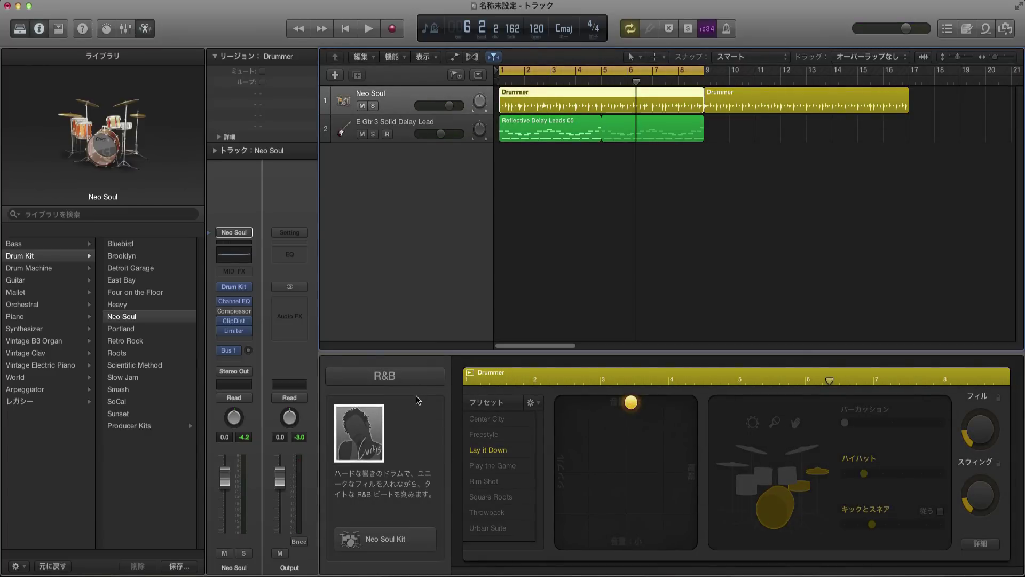
Switch the drummer genre to Rock and change the track's drummer to Max.
{"action": "left_click", "coordinate": [403, 378]}
{"action": "left_click", "coordinate": [406, 330]}
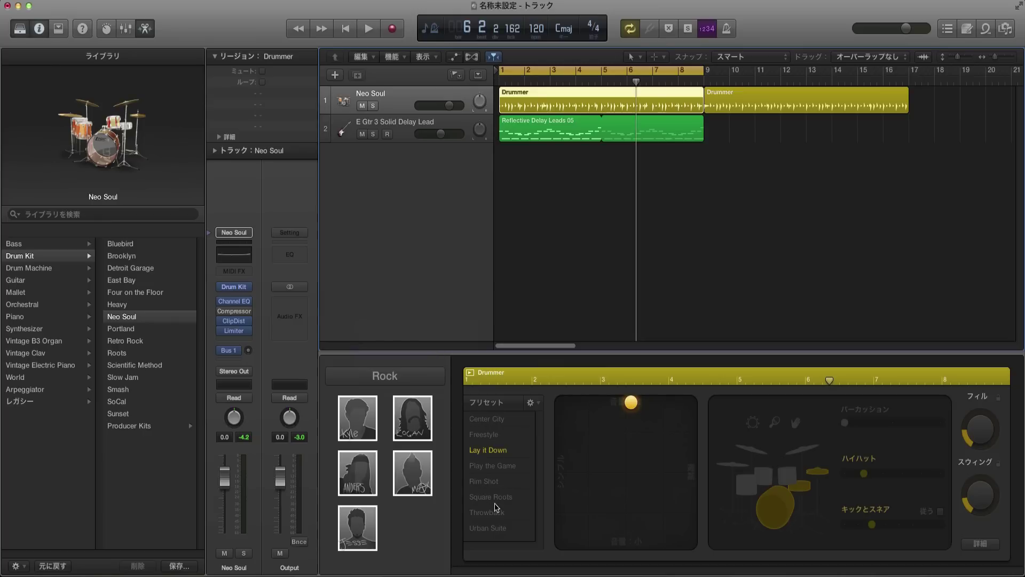
{"action": "left_click", "coordinate": [422, 480]}
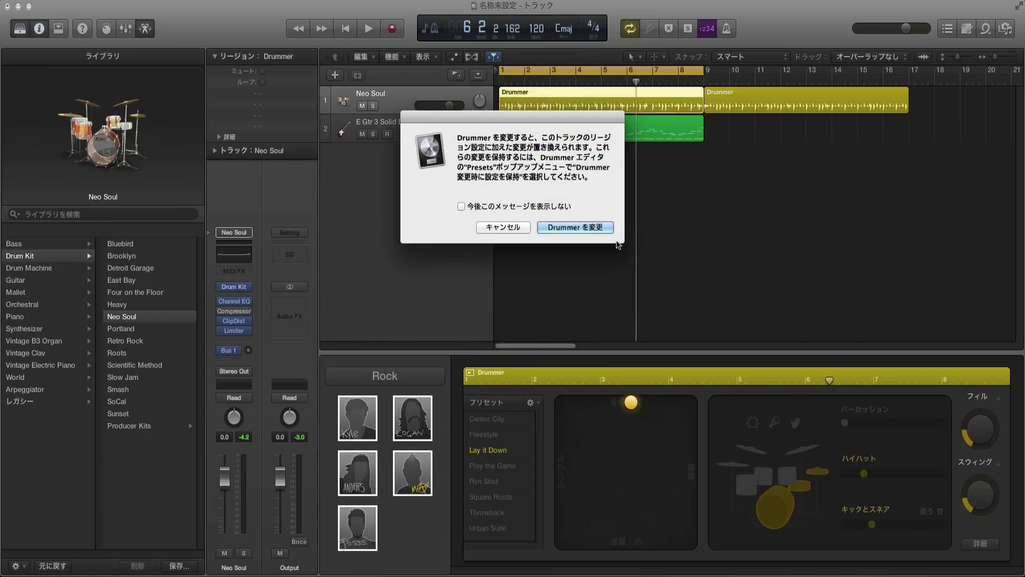
{"action": "left_click", "coordinate": [568, 233]}
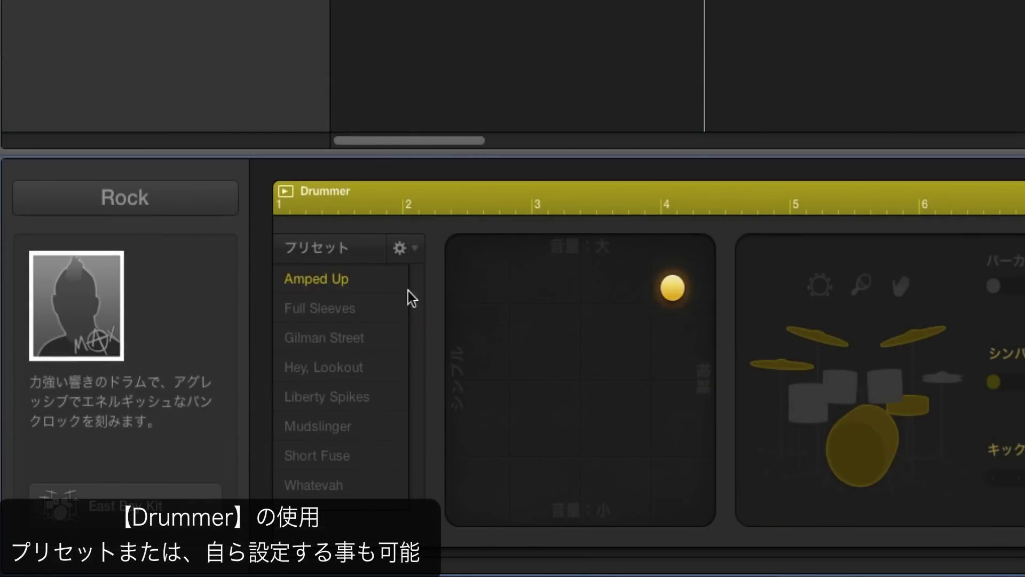
Try different puck positions on the Drummer XY pad, finishing midway between シンプル and 複雑, close to 音量：大.
{"action": "left_click_drag", "start_coordinate": [673, 288], "coordinate": [577, 372]}
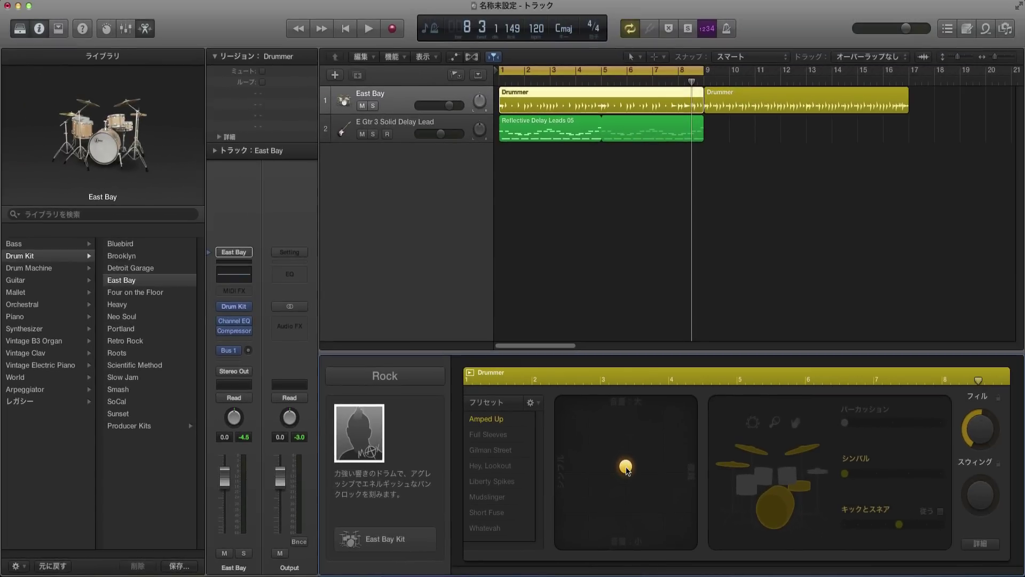
{"action": "left_click_drag", "start_coordinate": [627, 471], "coordinate": [626, 517]}
{"action": "mouse_move", "coordinate": [557, 498]}
{"action": "left_mouse_down"}
{"action": "mouse_move", "coordinate": [562, 507]}
{"action": "mouse_move", "coordinate": [566, 490]}
{"action": "left_mouse_up"}
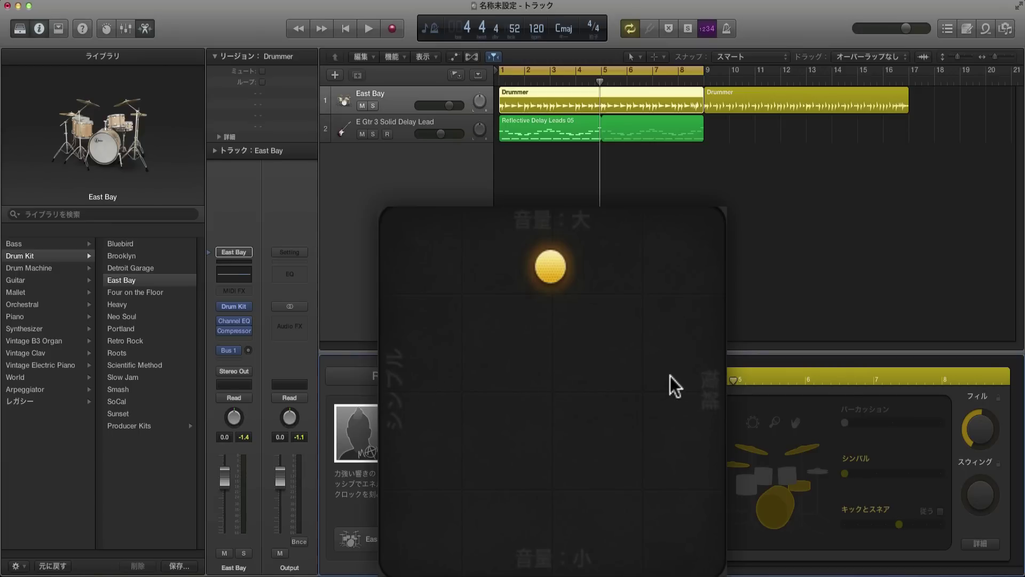
Audition the Drummer puck at mid volume and at the シンプル edge, finishing close to 複雑 and 音量：大.
{"action": "left_click_drag", "start_coordinate": [565, 266], "coordinate": [565, 381]}
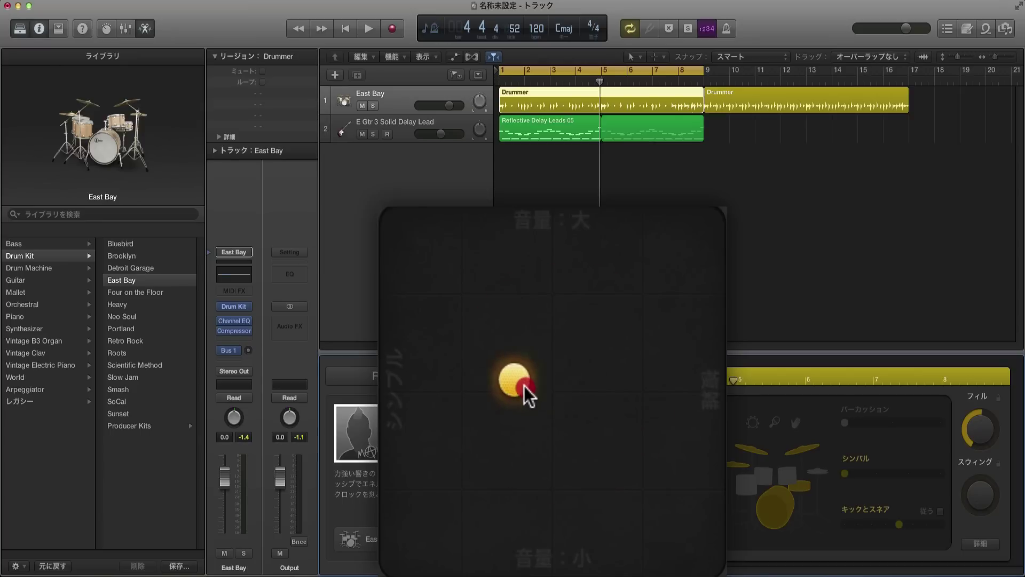
{"action": "key", "text": "space"}
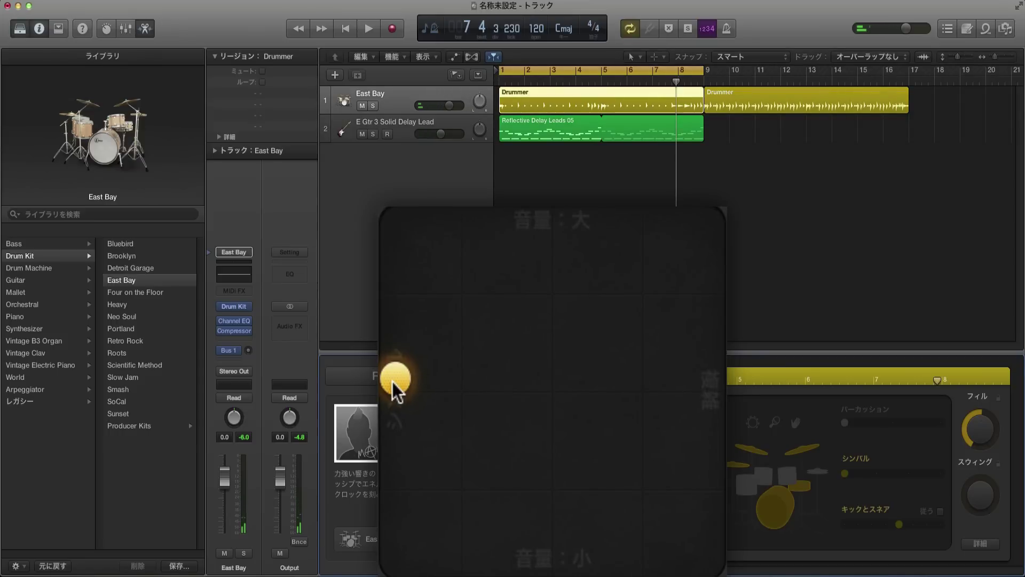
{"action": "left_click_drag", "start_coordinate": [398, 381], "coordinate": [413, 383]}
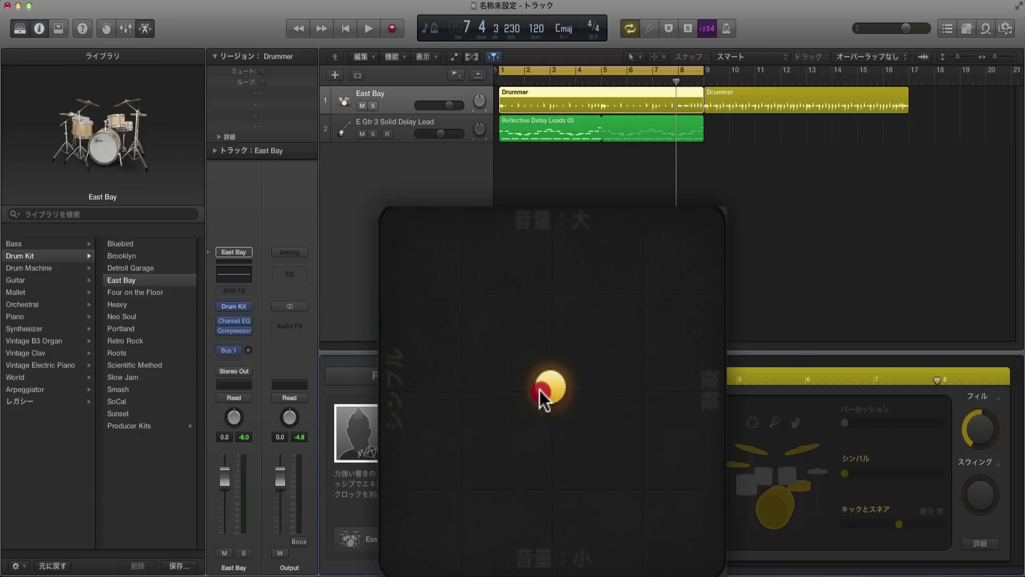
{"action": "left_click_drag", "start_coordinate": [539, 389], "coordinate": [684, 289]}
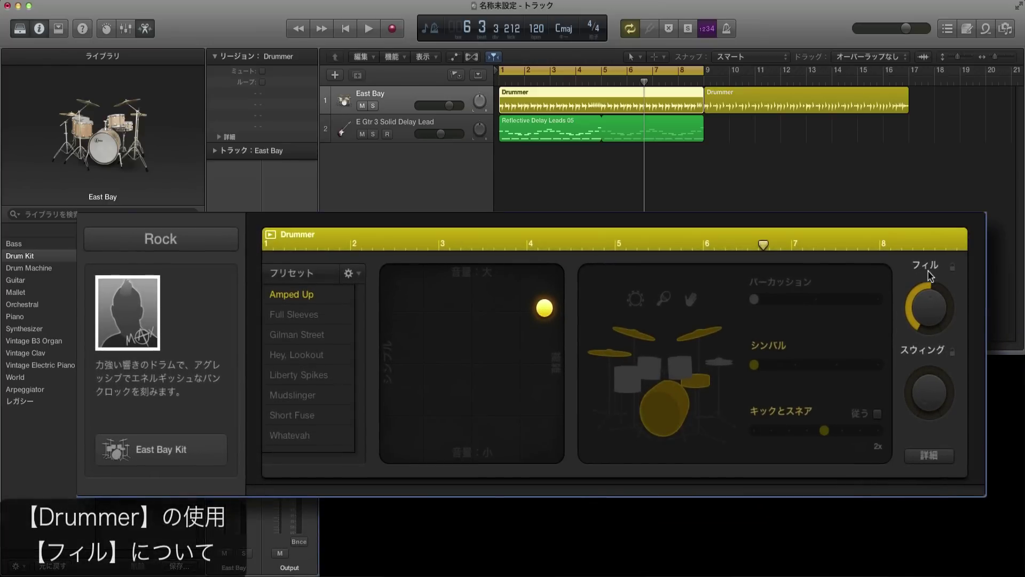
Raise フィル to its maximum for the first Drummer region and listen to the result.
{"action": "left_click_drag", "start_coordinate": [929, 302], "coordinate": [932, 275]}
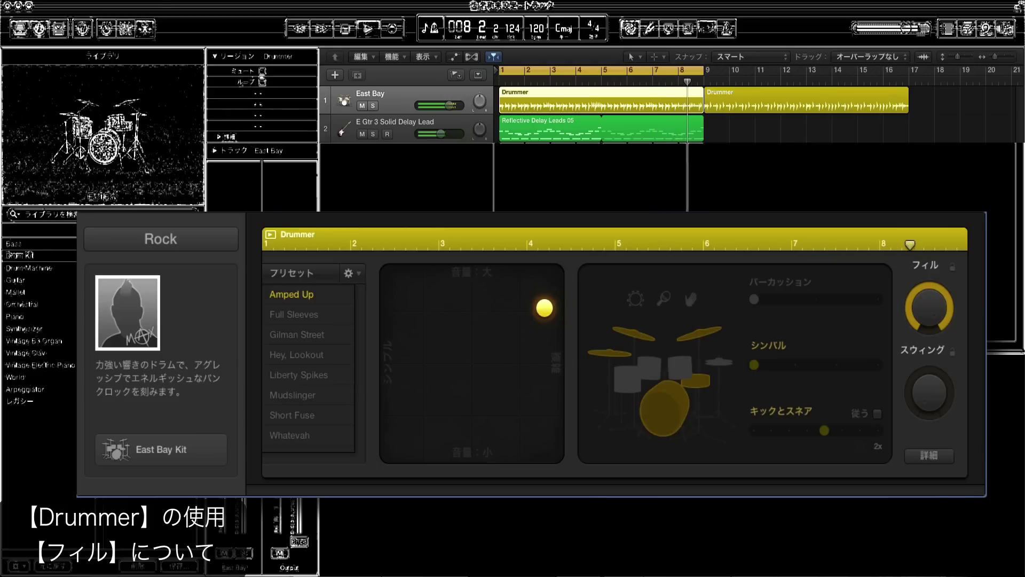
{"action": "key", "text": "space"}
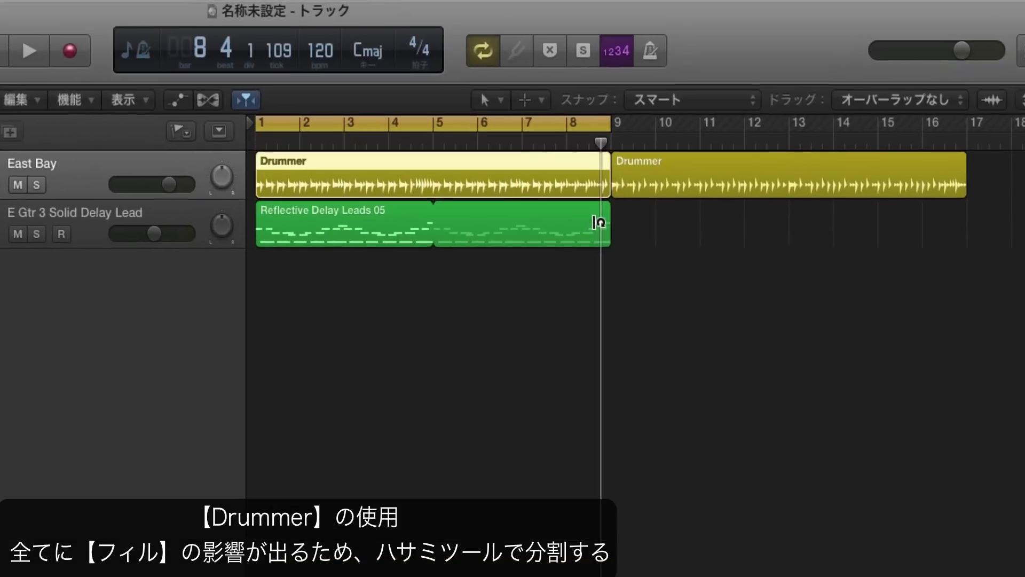
Split the first Drummer region at bar 8 with the Scissors tool (ハサミツール) and clear the selection.
{"action": "left_click", "coordinate": [505, 109]}
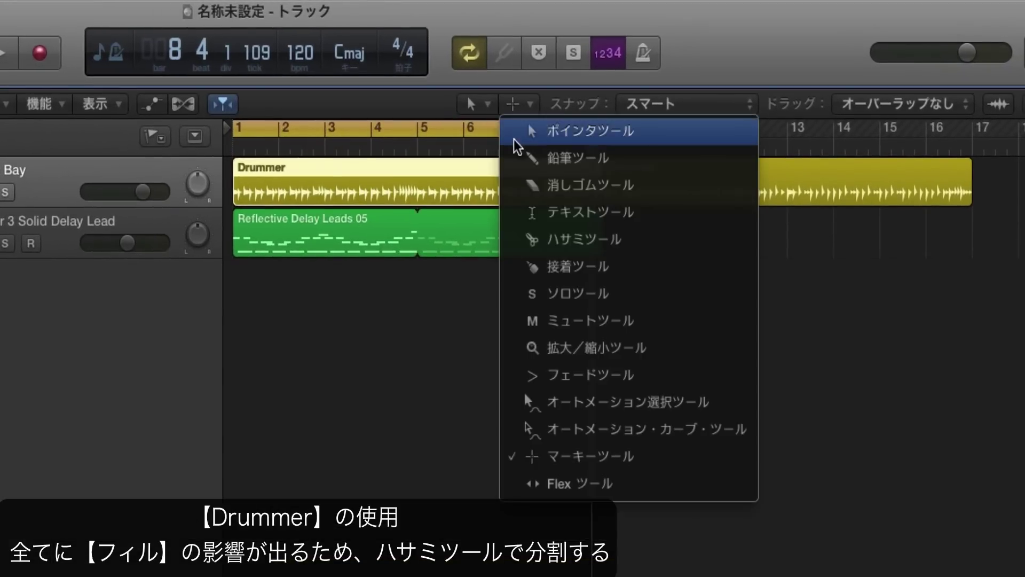
{"action": "left_click", "coordinate": [527, 235]}
{"action": "left_click", "coordinate": [558, 184]}
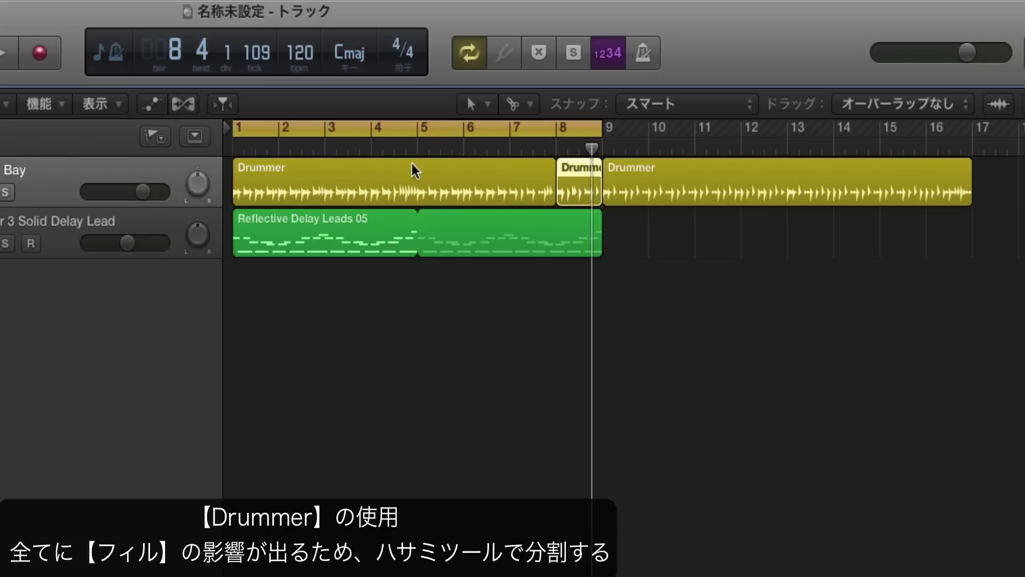
{"action": "left_click", "coordinate": [636, 431]}
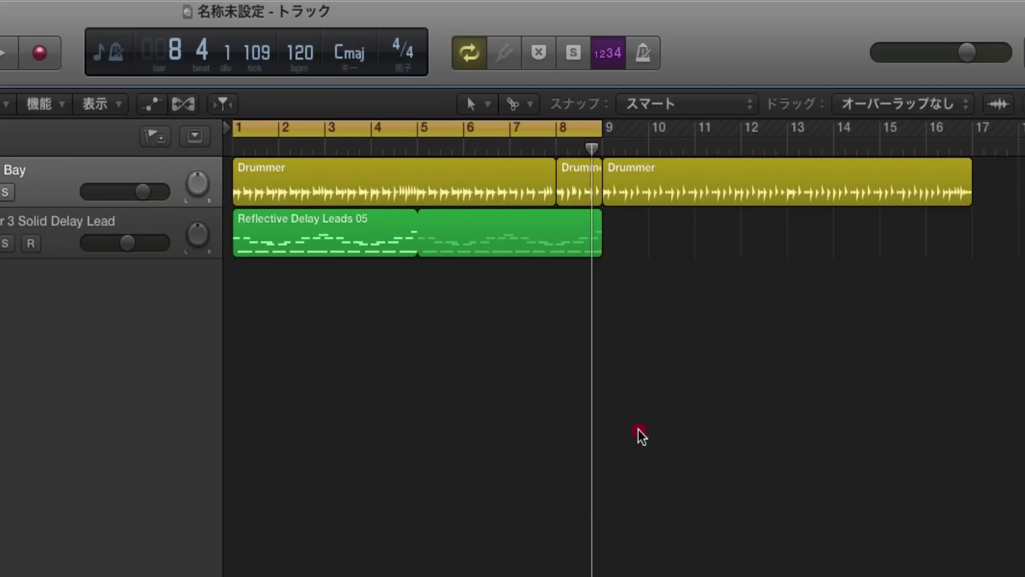
Set フィル to minimum for the bars 1–7 Drummer region and to maximum for the bar 8 region.
{"action": "left_click", "coordinate": [371, 179]}
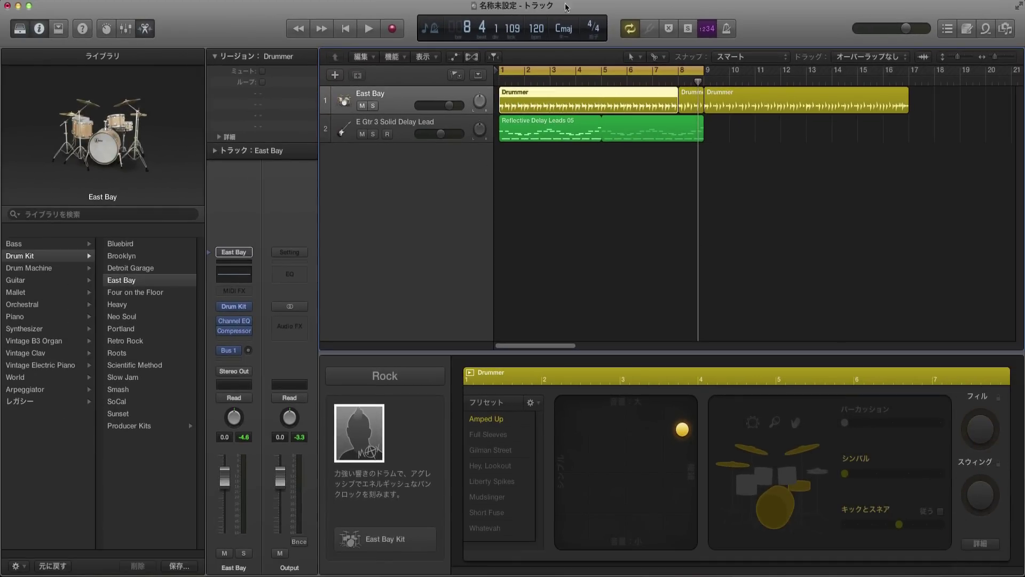
{"action": "left_click", "coordinate": [685, 110]}
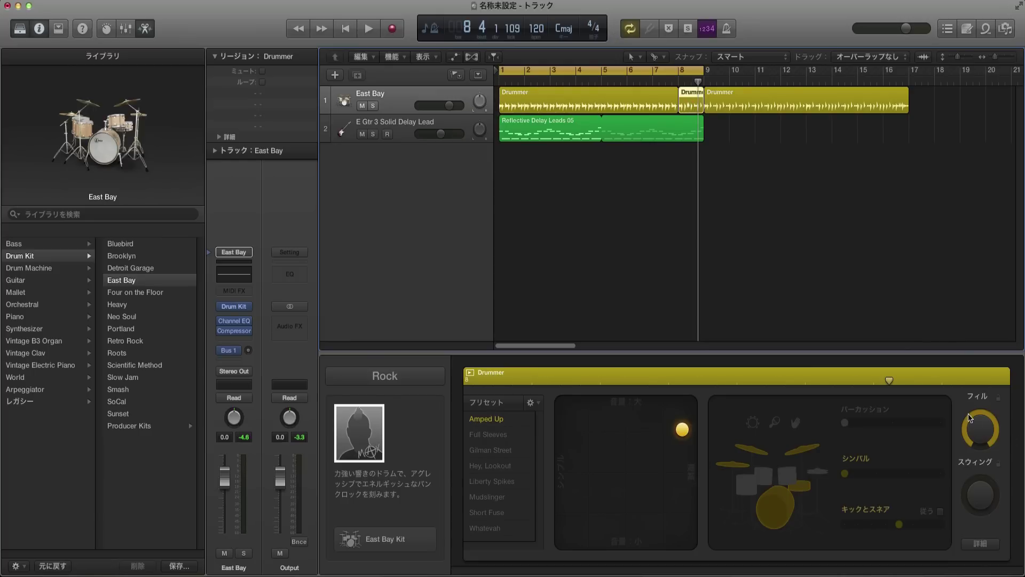
{"action": "left_click_drag", "start_coordinate": [969, 415], "coordinate": [976, 367]}
Turn off cycle playback and play from around bar 6 to hear the bar 8 fill lead into bar 9.
{"action": "left_click", "coordinate": [635, 76]}
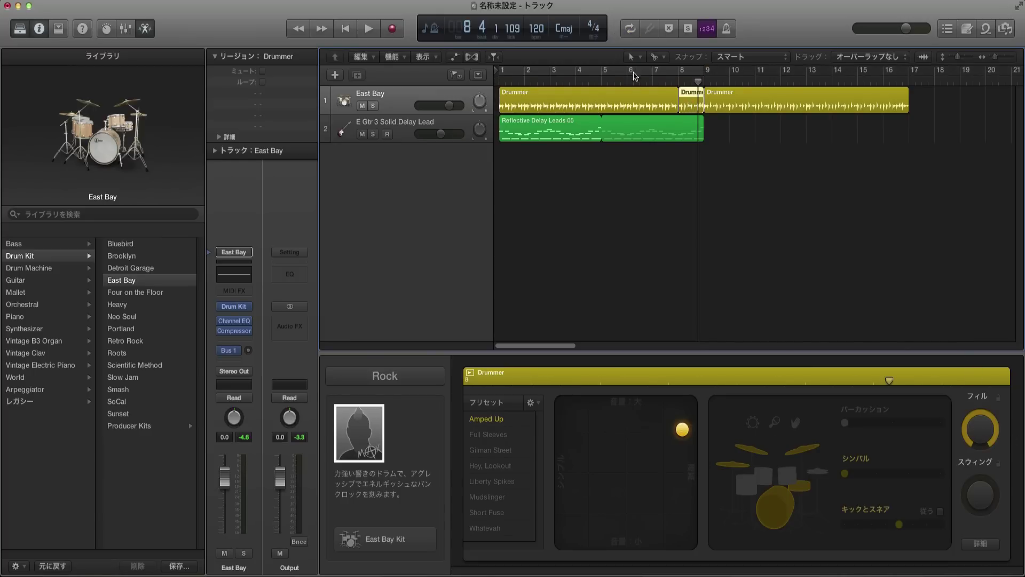
{"action": "left_click", "coordinate": [626, 81]}
{"action": "key", "text": "space"}
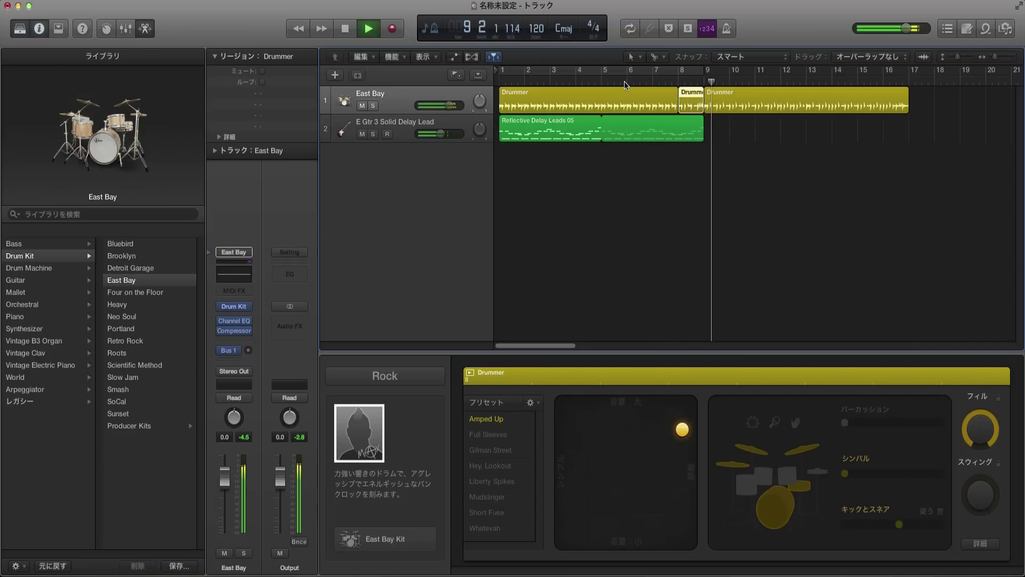
{"action": "key", "text": "space"}
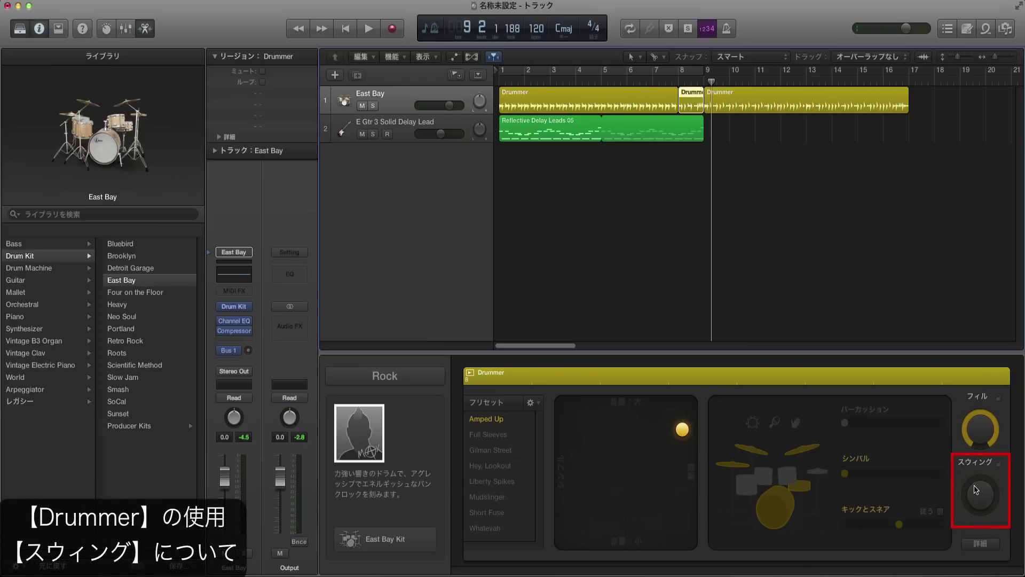
Raise スウィング slightly on the bar 8 Drummer region and match that amount on the bars 1–7 region.
{"action": "left_click_drag", "start_coordinate": [979, 484], "coordinate": [979, 468]}
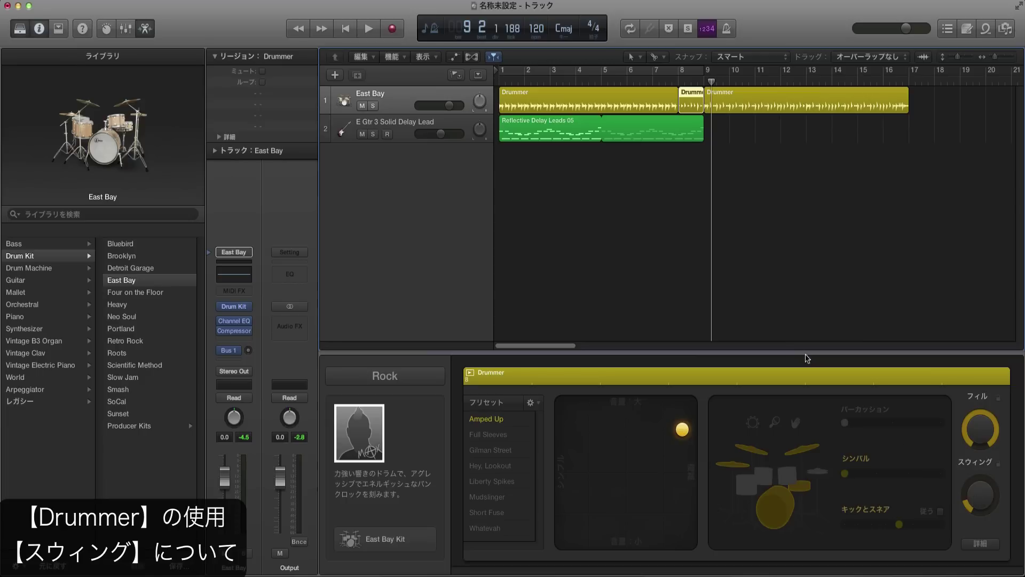
{"action": "left_click", "coordinate": [747, 184]}
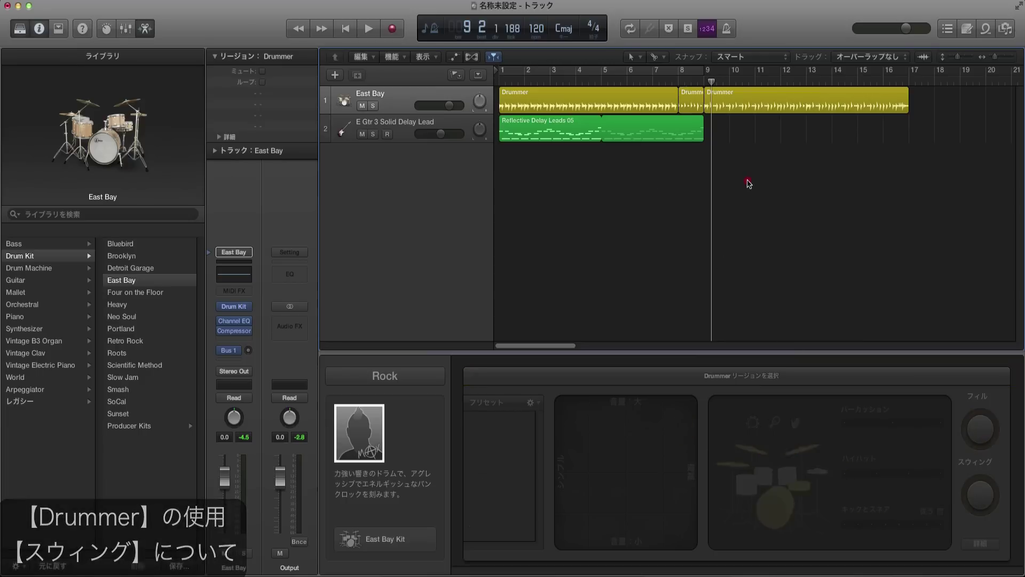
{"action": "left_click", "coordinate": [641, 105]}
{"action": "left_click", "coordinate": [688, 103], "text": "shift"}
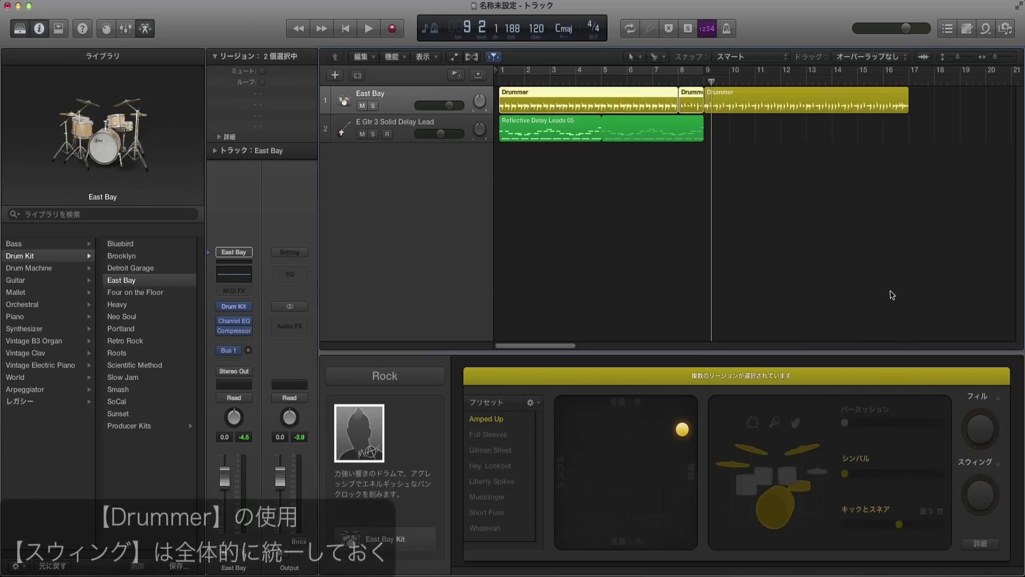
{"action": "left_click", "coordinate": [774, 178]}
{"action": "left_click", "coordinate": [695, 101]}
{"action": "left_click", "coordinate": [626, 101]}
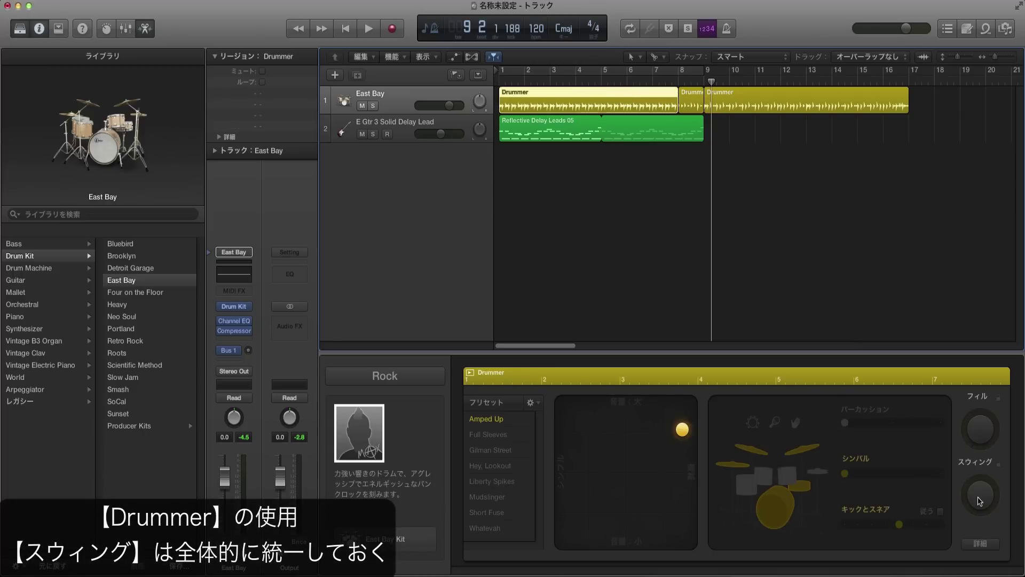
{"action": "left_click", "coordinate": [691, 104]}
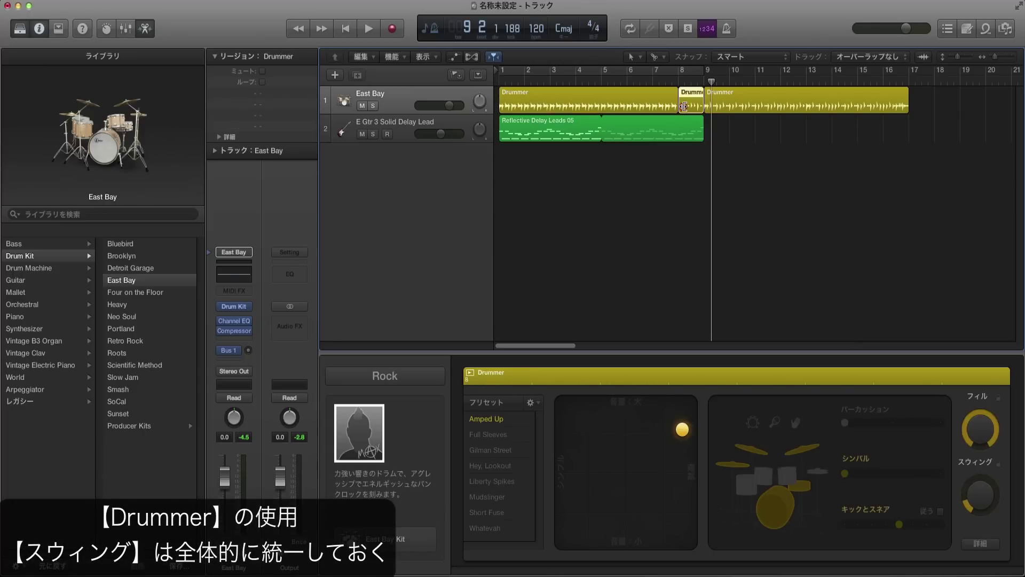
{"action": "left_click", "coordinate": [662, 111]}
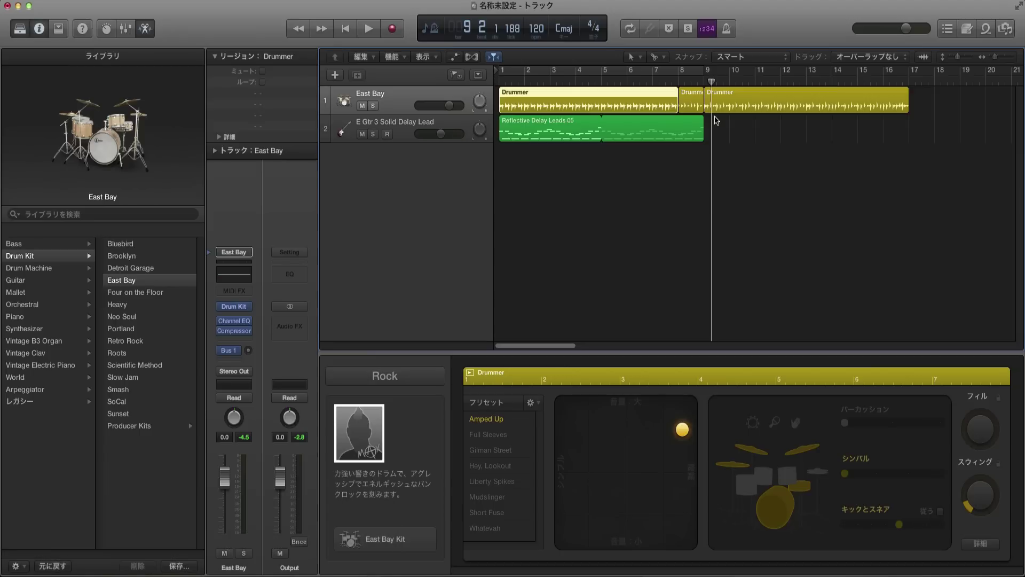
Toggle cycle mode, switch the bars 1–7 Drummer region from cymbals to toms, and raise タム to its highest variation.
{"action": "key", "text": "c"}
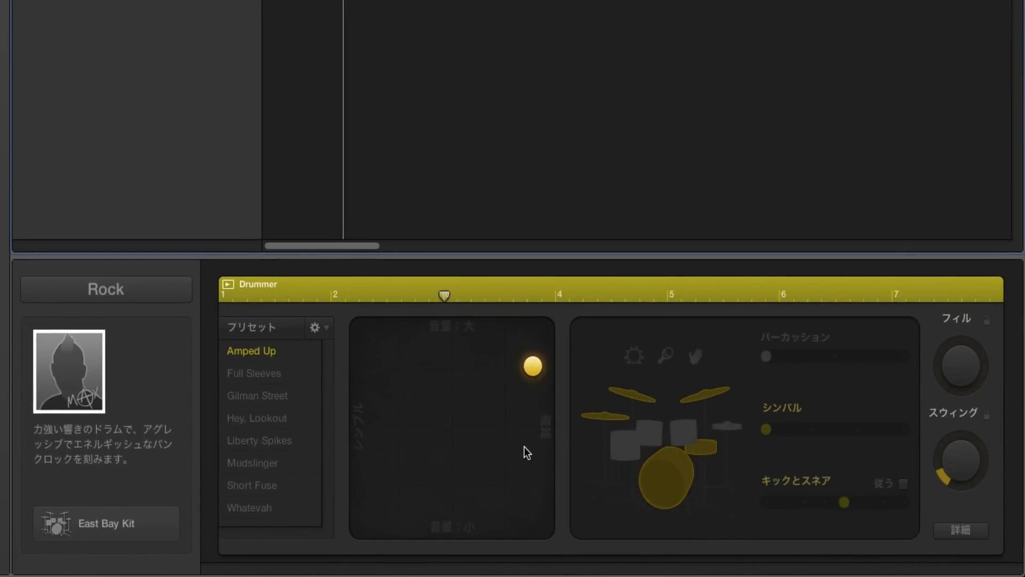
{"action": "left_click", "coordinate": [649, 442]}
{"action": "left_click", "coordinate": [646, 399]}
{"action": "left_click", "coordinate": [650, 430]}
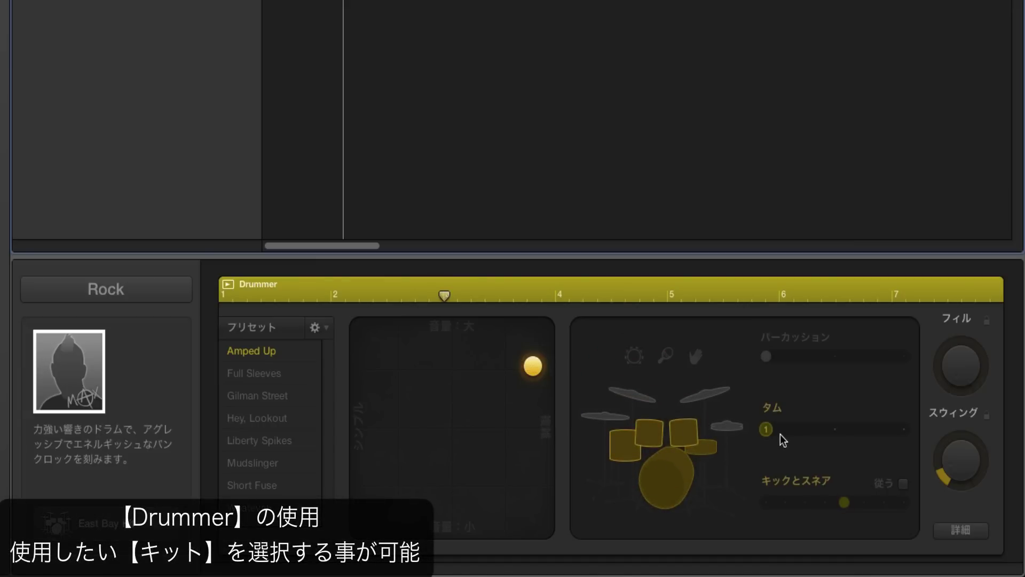
{"action": "left_click_drag", "start_coordinate": [766, 429], "coordinate": [918, 431]}
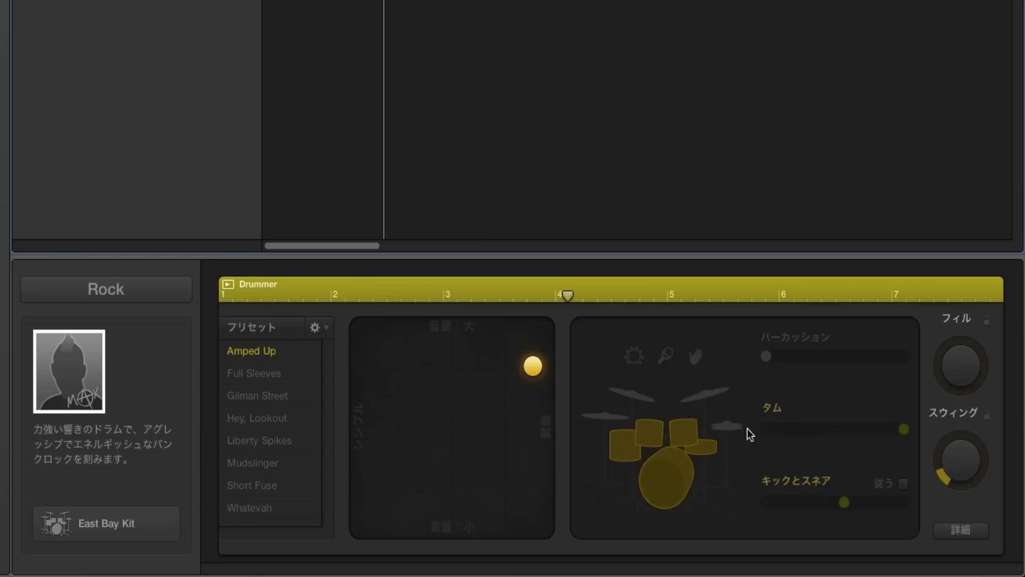
Try different キックとスネア variations, including the highest, and return to the fifth variation.
{"action": "mouse_move", "coordinate": [836, 500]}
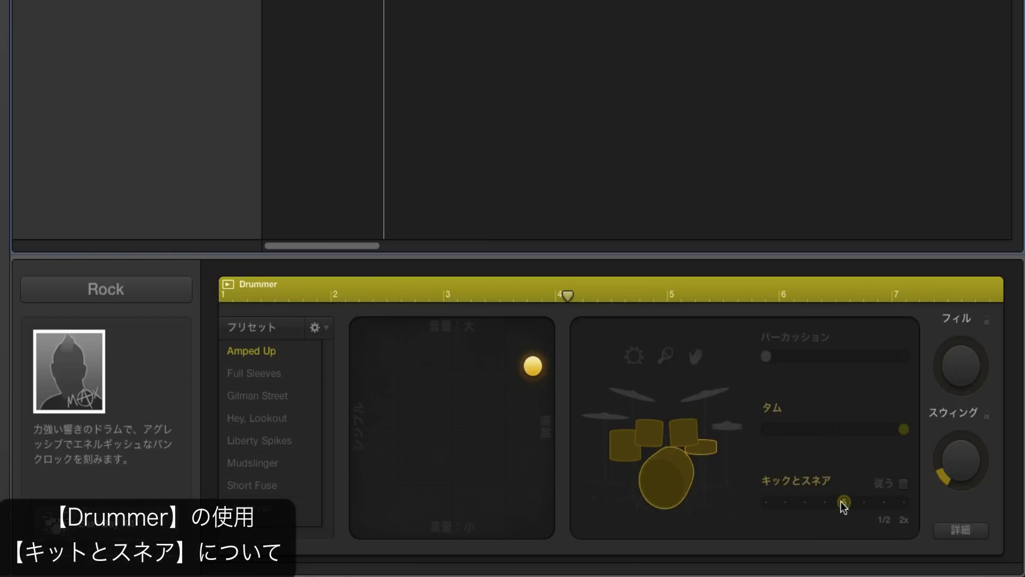
{"action": "left_click_drag", "start_coordinate": [840, 501], "coordinate": [821, 497]}
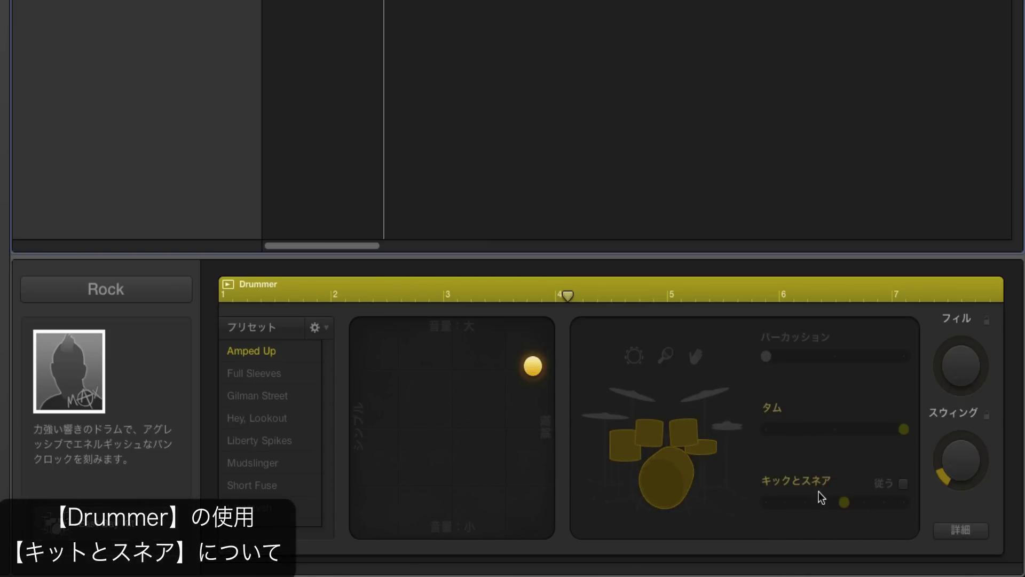
{"action": "left_click", "coordinate": [845, 502]}
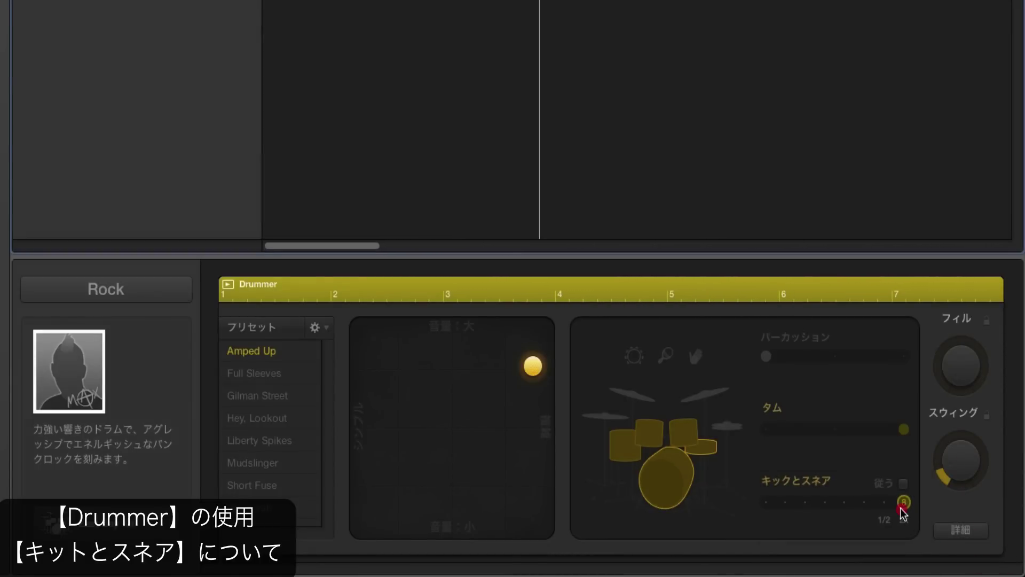
{"action": "left_click_drag", "start_coordinate": [908, 505], "coordinate": [867, 501]}
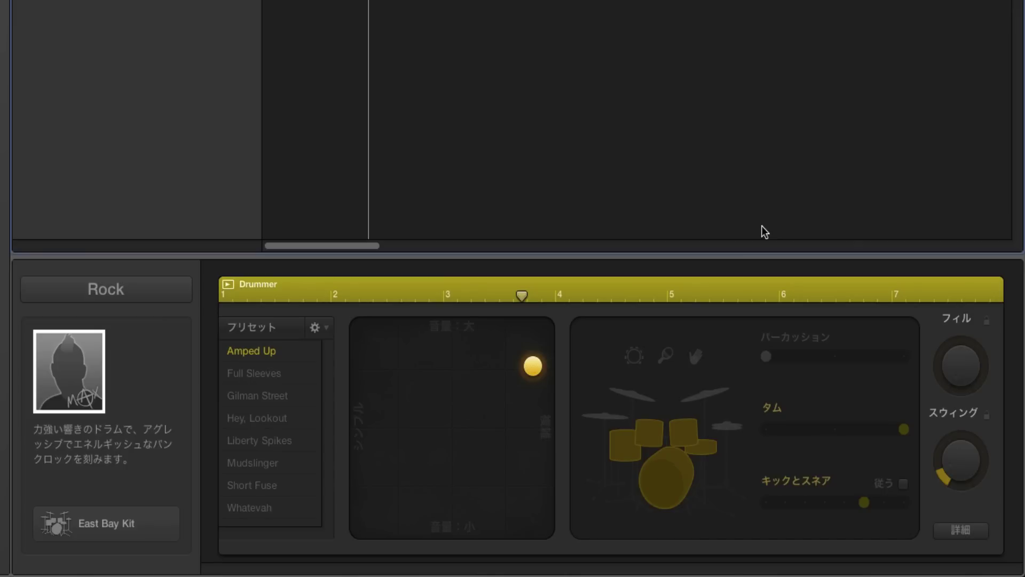
{"action": "left_click_drag", "start_coordinate": [865, 504], "coordinate": [846, 504]}
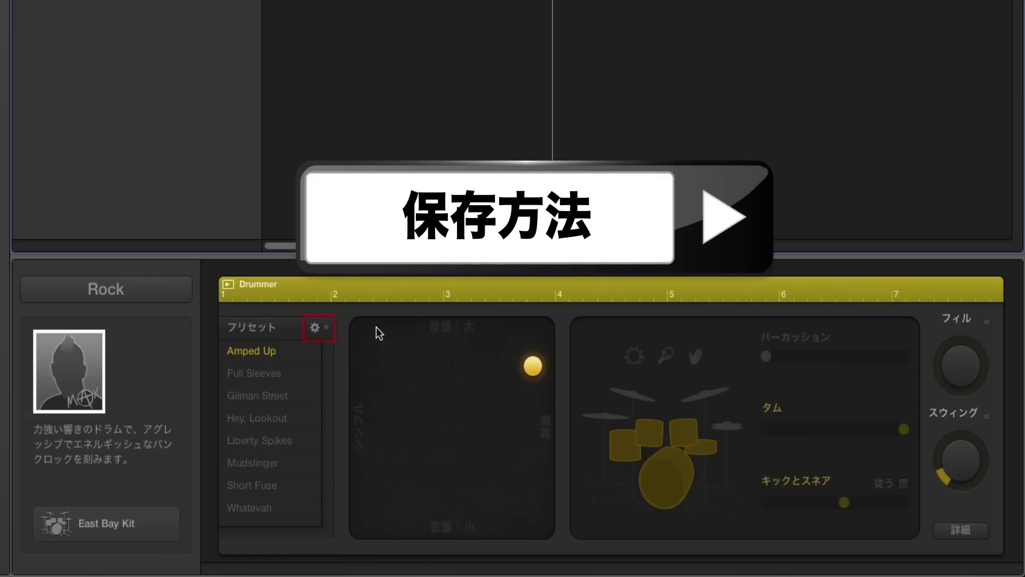
Save the current Drummer settings as a preset named My-Set.
{"action": "left_click", "coordinate": [329, 327]}
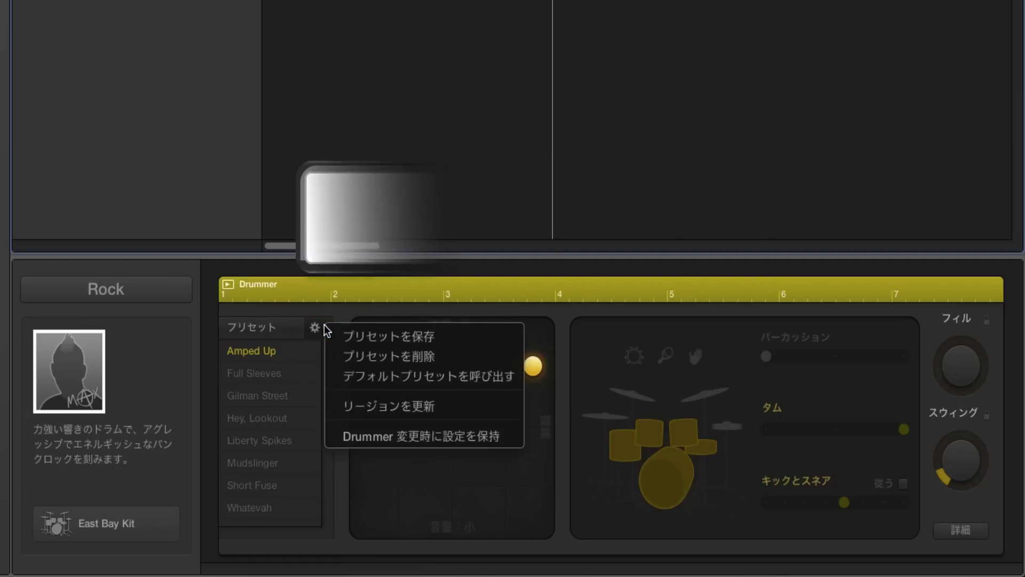
{"action": "left_click", "coordinate": [408, 335]}
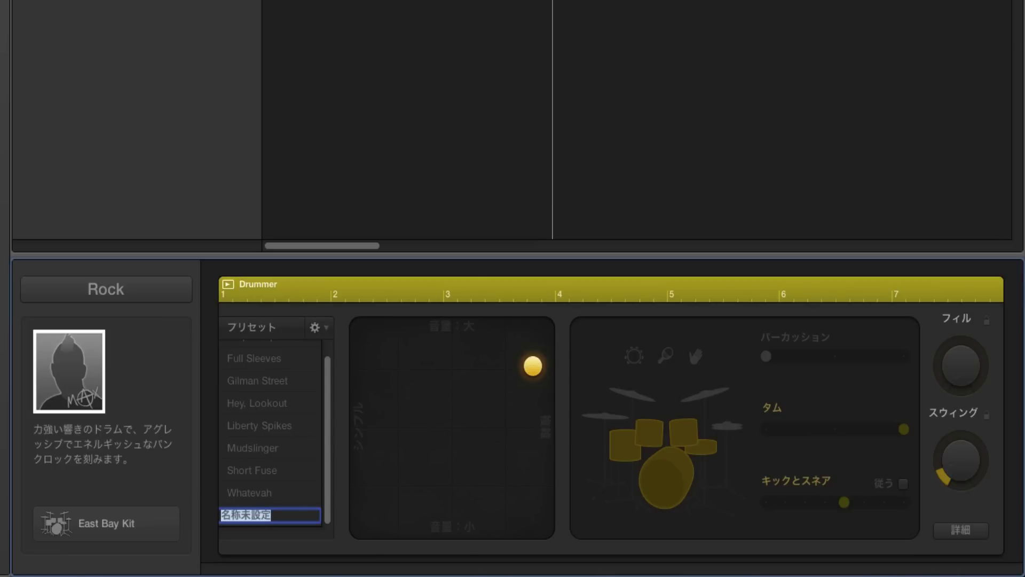
{"action": "type", "text": "My-Set"}
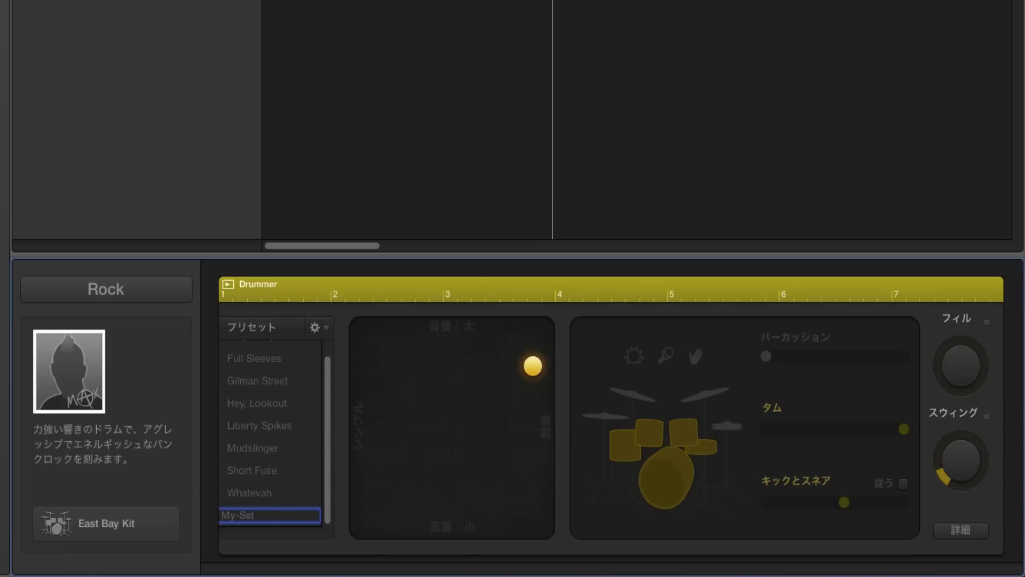
{"action": "key", "text": "Return"}
Load the Liberty Spikes preset for comparison and recall the My-Set preset.
{"action": "left_click", "coordinate": [267, 427]}
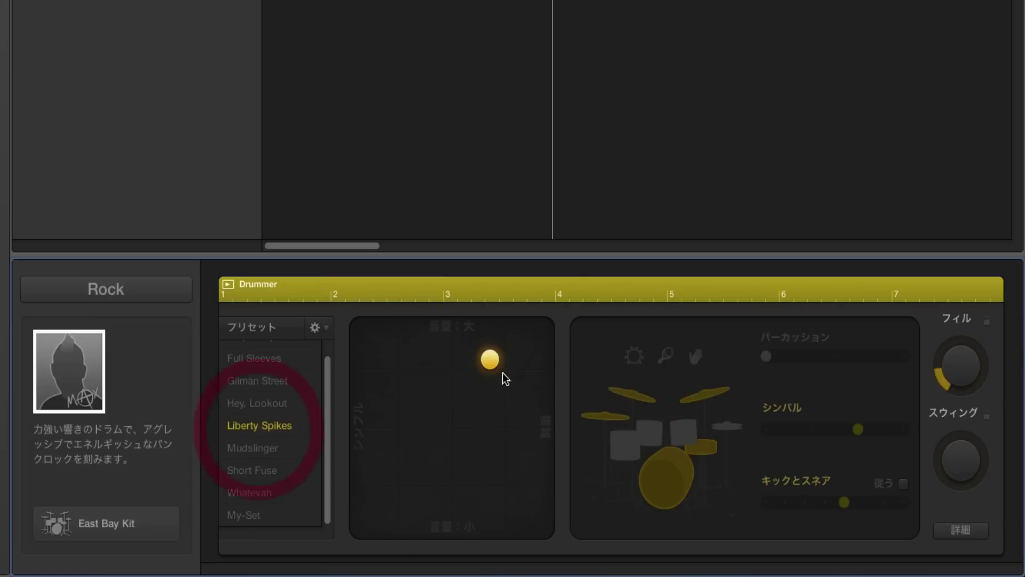
{"action": "left_click", "coordinate": [286, 518]}
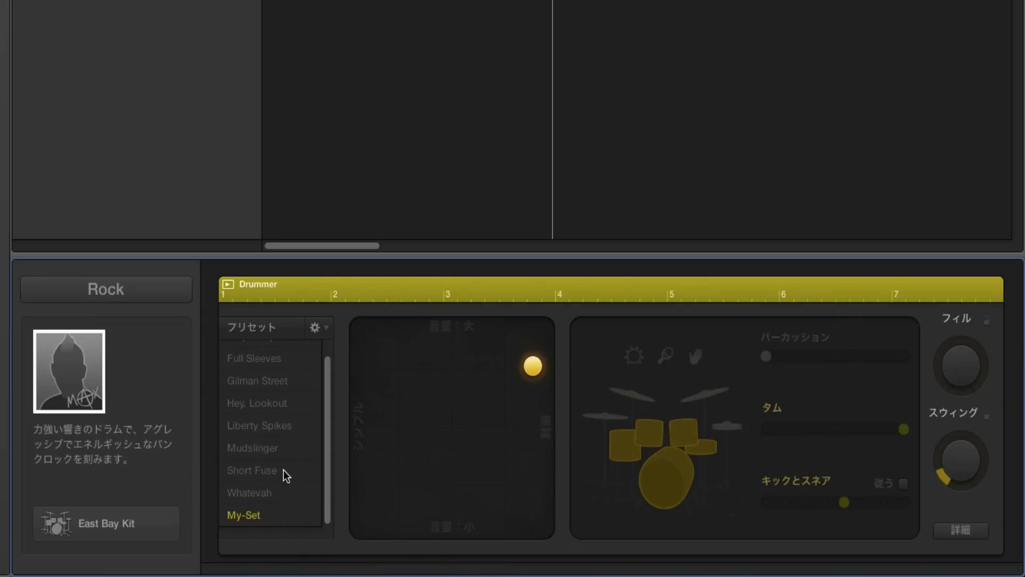
{"action": "scroll", "coordinate": [277, 469], "scroll_direction": "up", "scroll_amount": 1}
{"action": "scroll", "coordinate": [278, 468], "scroll_direction": "down", "scroll_amount": 1}
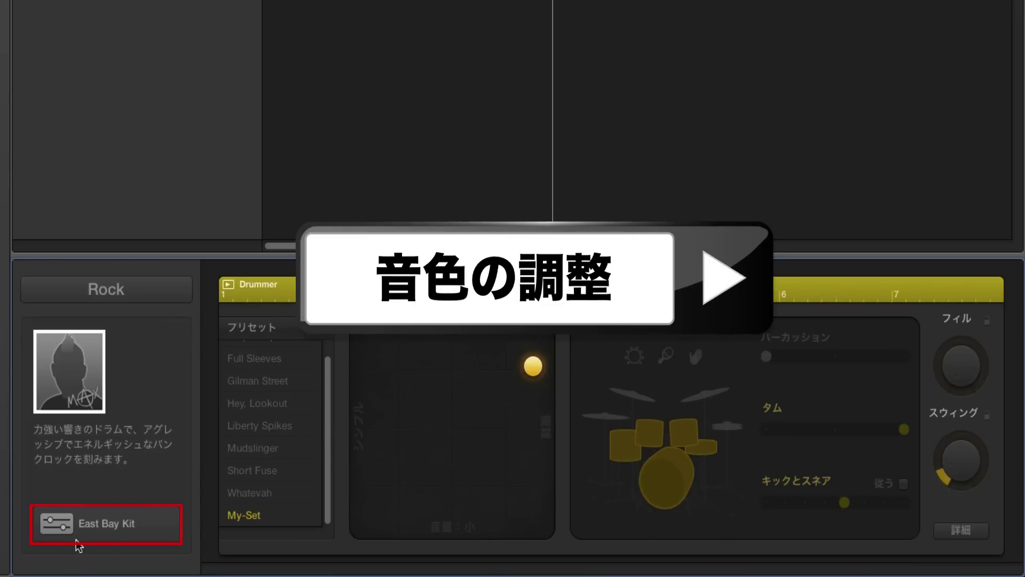
Open the East Bay Kit in Drum Kit Designer.
{"action": "left_click", "coordinate": [114, 525]}
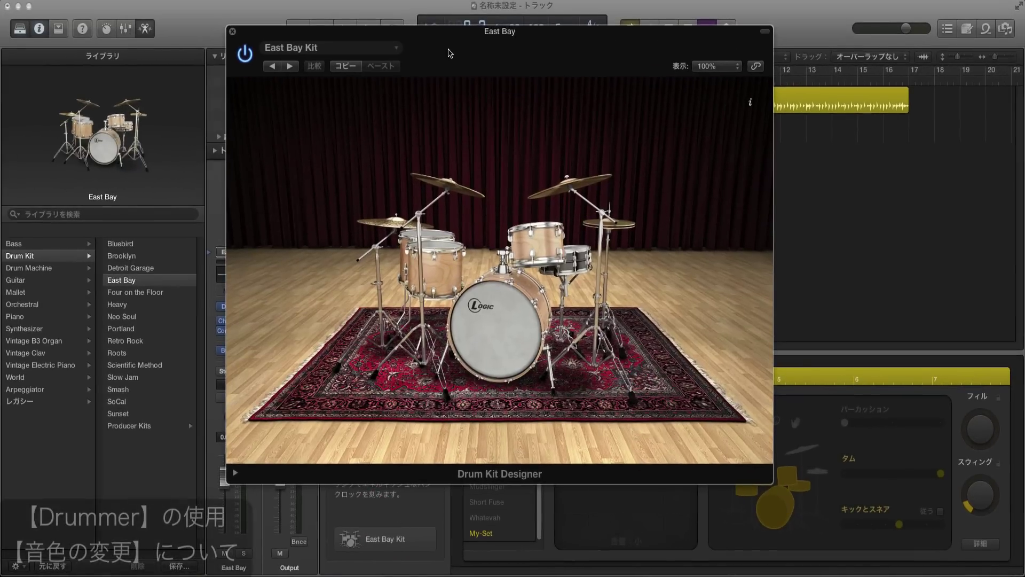
Audition the alternative kick drums of the East Bay Kit and settle on the East Bay 3 kick.
{"action": "left_click_drag", "start_coordinate": [448, 37], "coordinate": [552, 79]}
{"action": "left_click", "coordinate": [587, 357]}
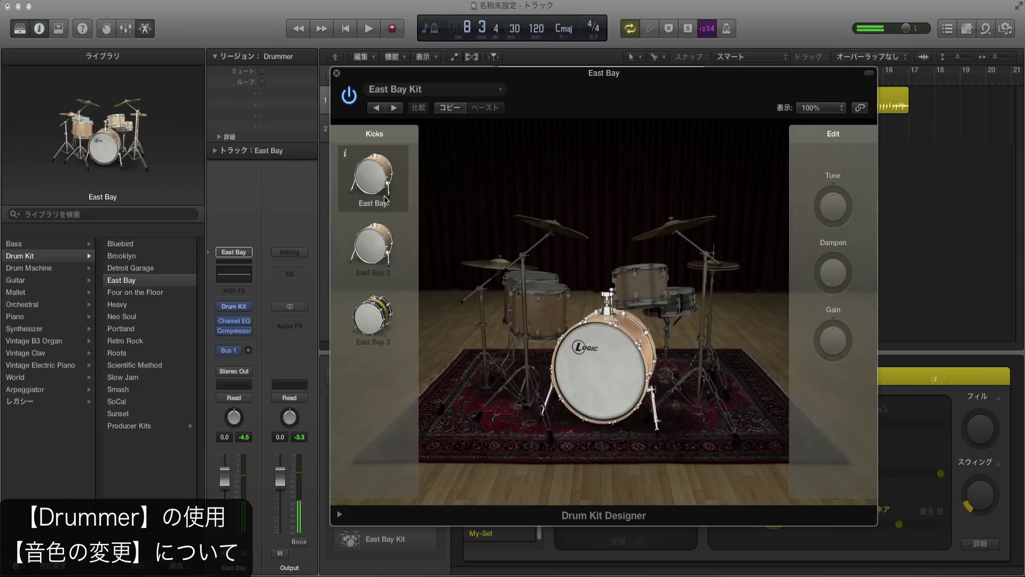
{"action": "left_click", "coordinate": [366, 316]}
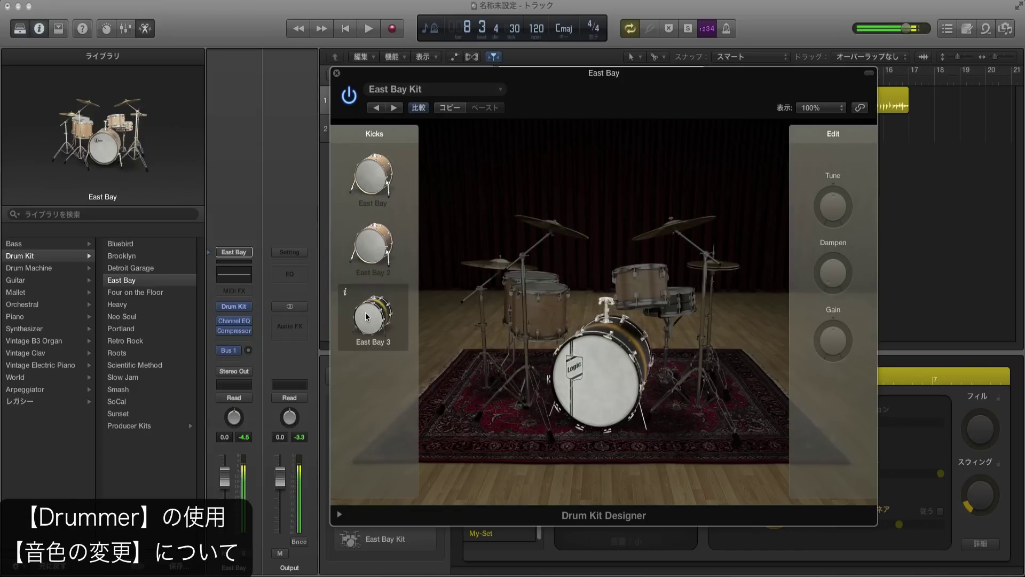
{"action": "left_click", "coordinate": [372, 247]}
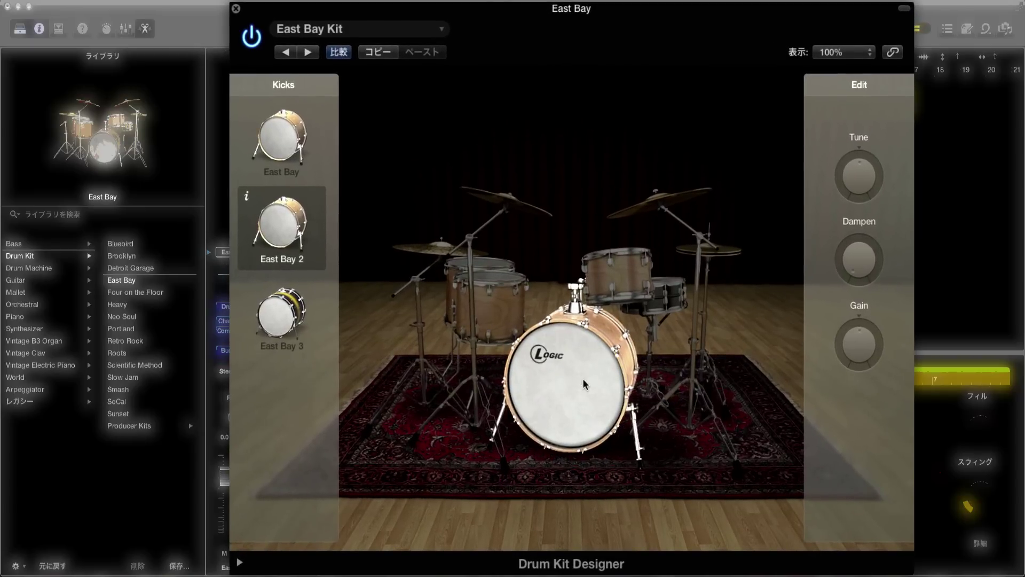
{"action": "left_click", "coordinate": [281, 302]}
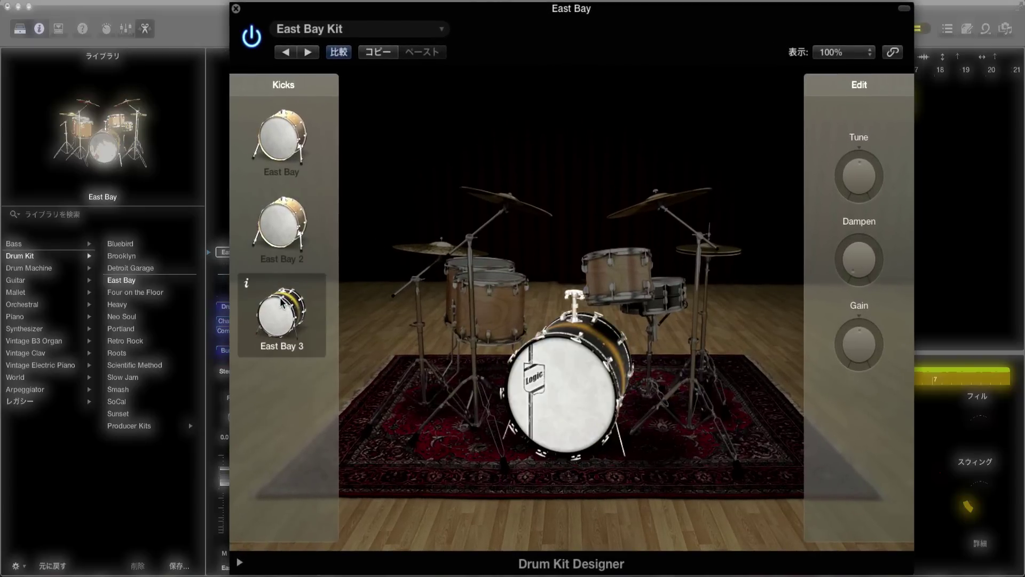
Adjust the East Bay 3 kick's sound by raising its gain slightly and increasing its dampening and tuning.
{"action": "left_click_drag", "start_coordinate": [859, 344], "coordinate": [853, 383]}
{"action": "mouse_move", "coordinate": [860, 270]}
{"action": "left_click_drag", "start_coordinate": [860, 271], "coordinate": [831, 391]}
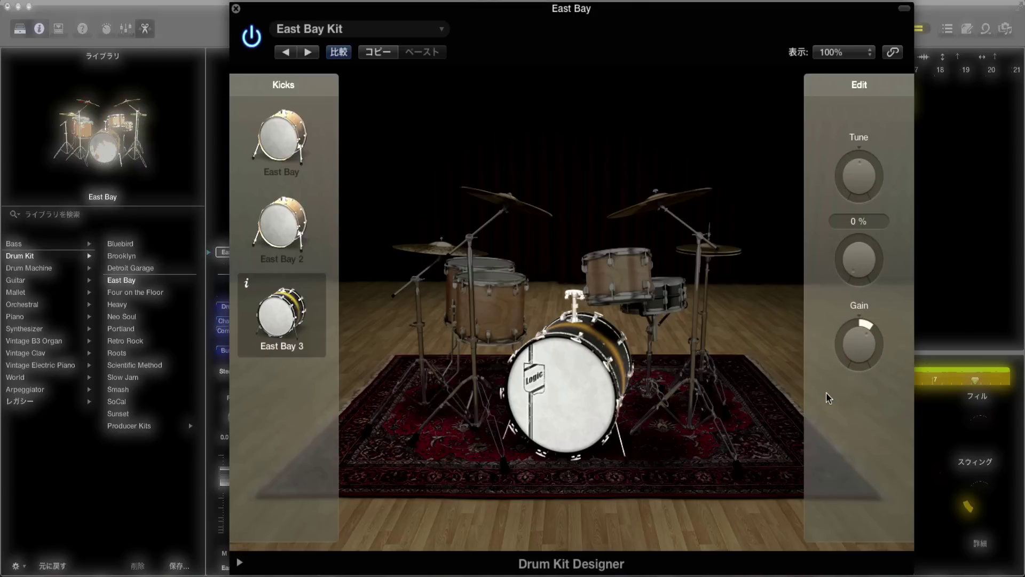
{"action": "left_click_drag", "start_coordinate": [865, 276], "coordinate": [862, 161]}
Swap the snare for East Bay 2 and raise its gain slightly.
{"action": "left_click", "coordinate": [689, 296]}
{"action": "left_click_drag", "start_coordinate": [857, 257], "coordinate": [853, 220]}
{"action": "left_click", "coordinate": [281, 227]}
{"action": "left_click_drag", "start_coordinate": [863, 345], "coordinate": [849, 359]}
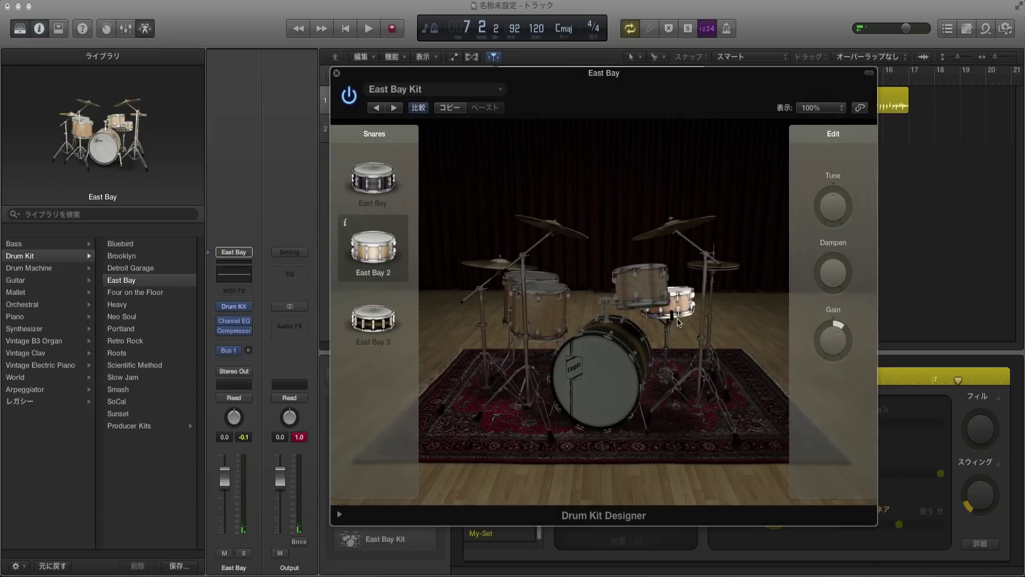
Bring up the shared tuning, dampening and gain controls for all the toms.
{"action": "left_click", "coordinate": [675, 305]}
{"action": "left_click", "coordinate": [559, 308]}
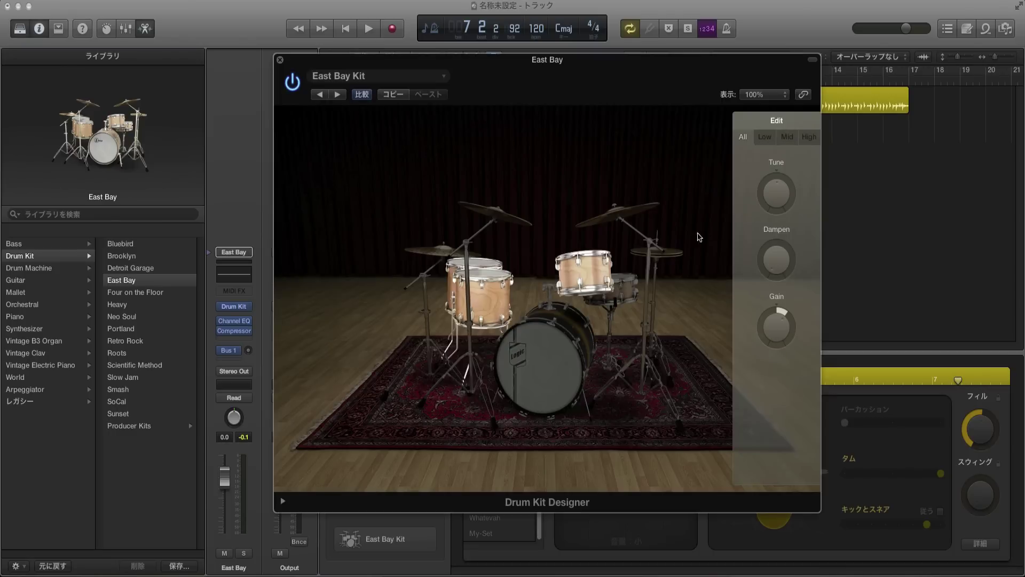
{"action": "left_click_drag", "start_coordinate": [582, 71], "coordinate": [72, 293]}
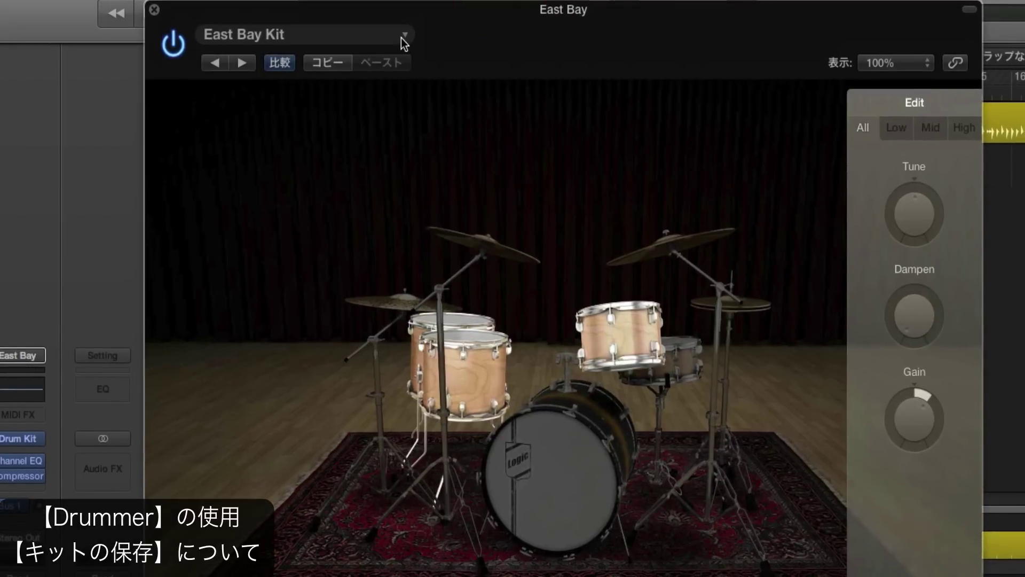
Save the customized drum kit settings under the name My Kit in the Drum Kit Designer folder.
{"action": "left_click", "coordinate": [401, 35]}
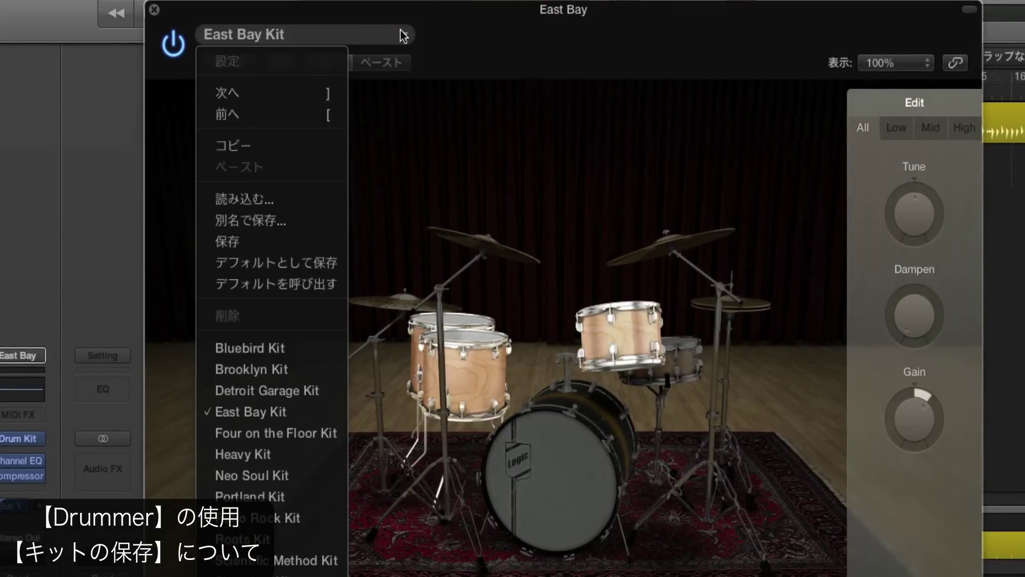
{"action": "left_click", "coordinate": [307, 219]}
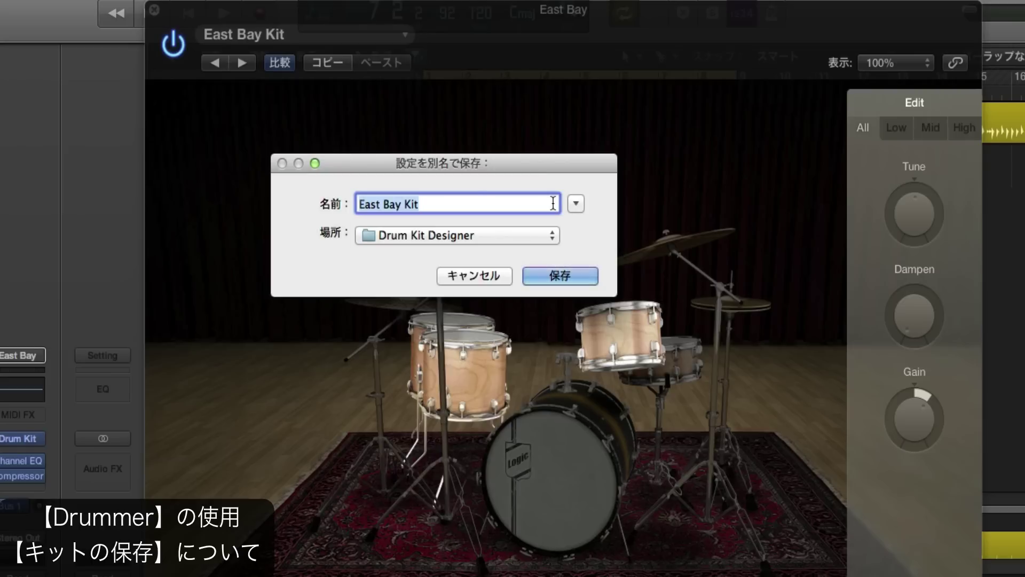
{"action": "left_click", "coordinate": [378, 206]}
{"action": "left_click_drag", "start_coordinate": [401, 204], "coordinate": [307, 207]}
{"action": "type", "text": "My"}
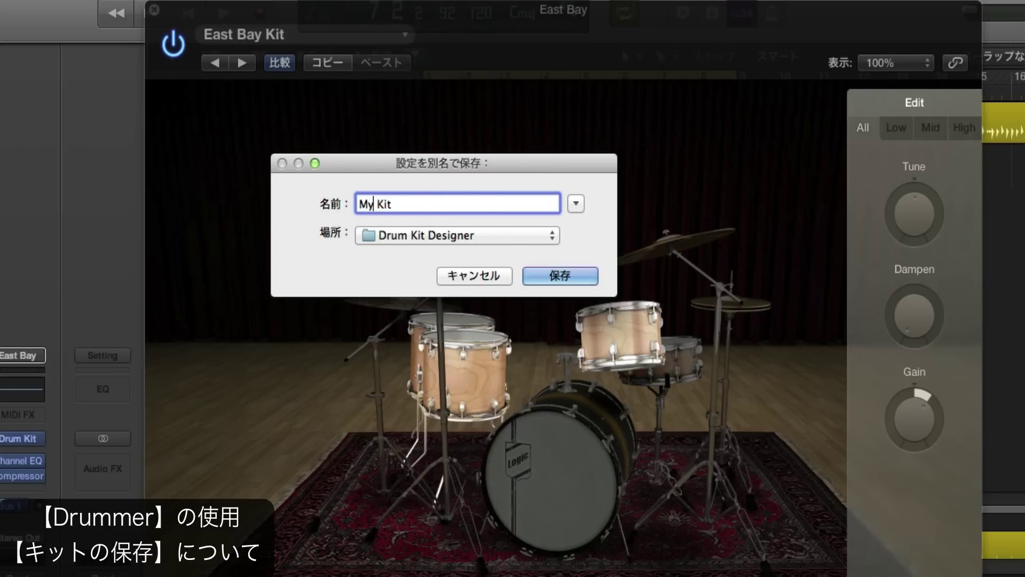
{"action": "key", "text": "Return"}
Check the kit list for My Kit, review its kick and snare settings, and close Drum Kit Designer.
{"action": "left_click", "coordinate": [397, 38]}
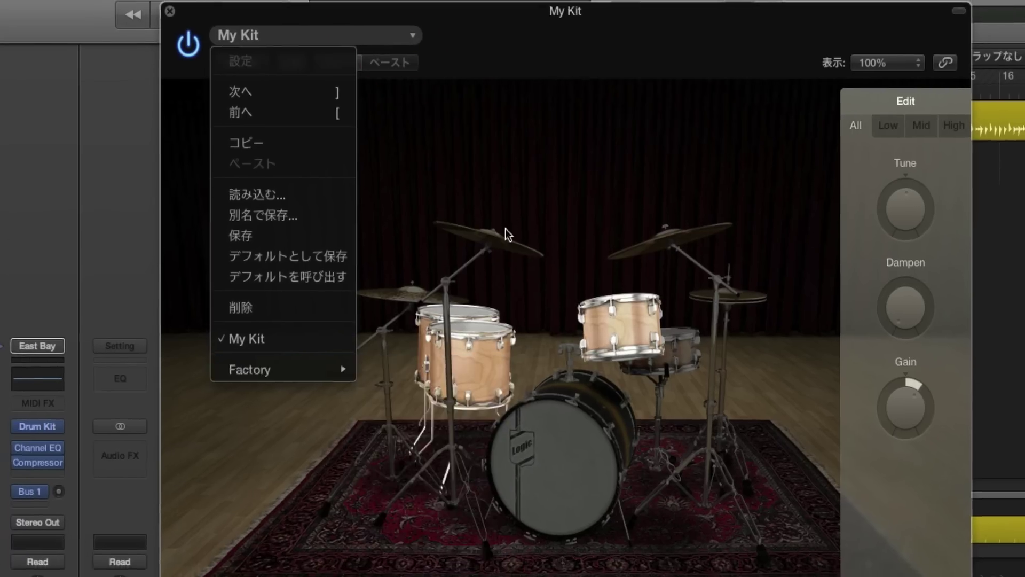
{"action": "left_click", "coordinate": [505, 228]}
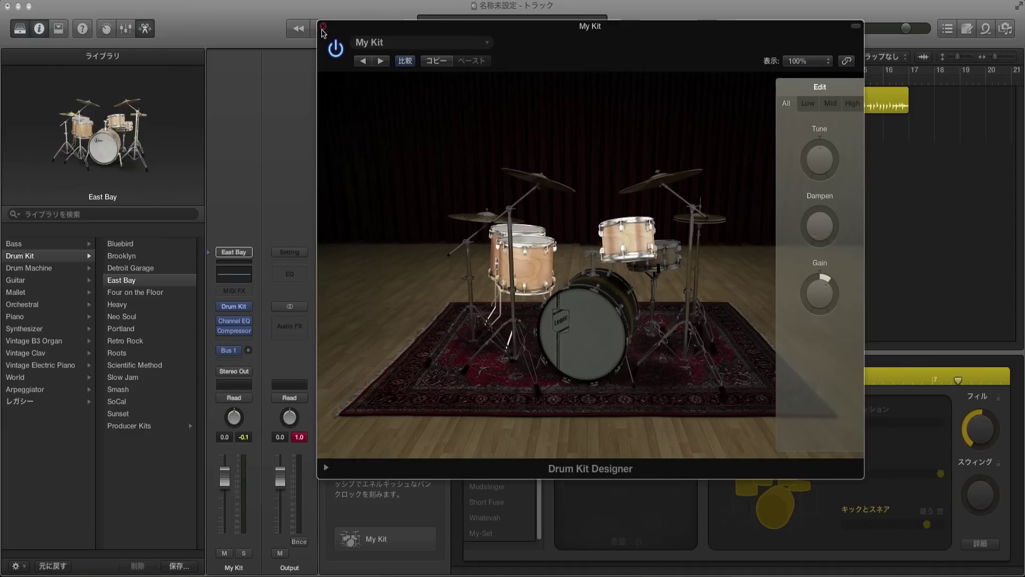
{"action": "left_click", "coordinate": [574, 320]}
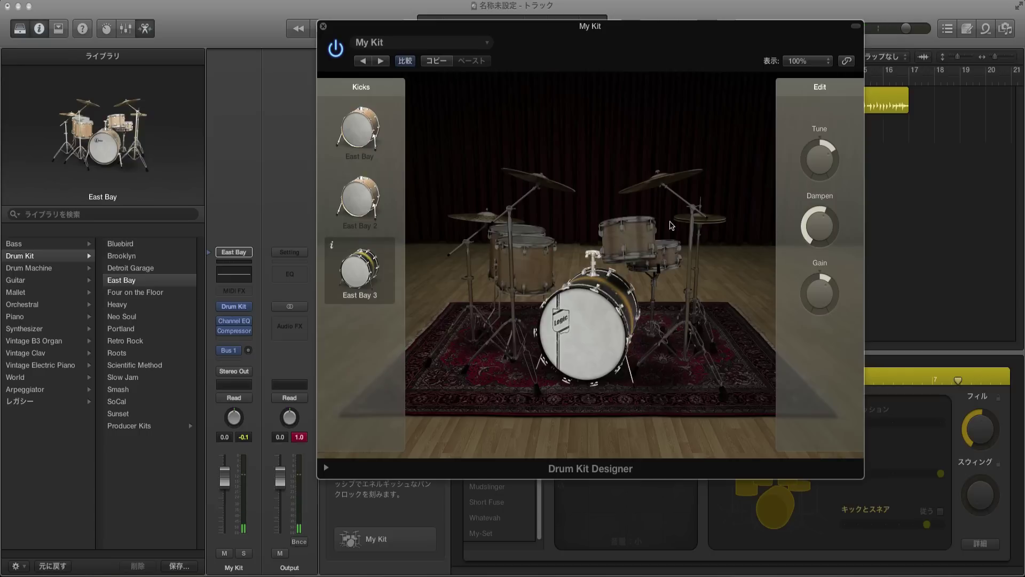
{"action": "left_click", "coordinate": [667, 248]}
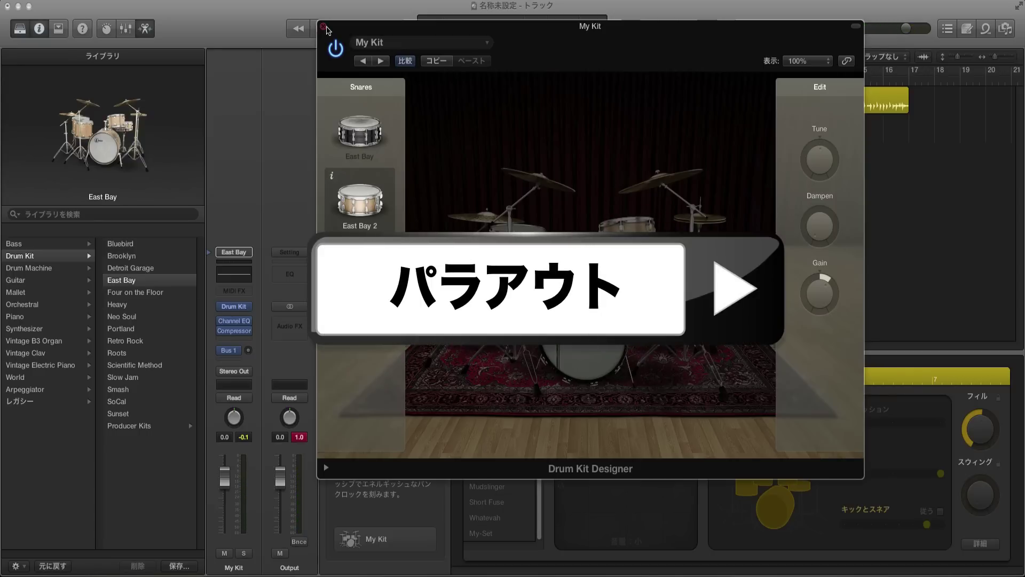
{"action": "left_click", "coordinate": [323, 26]}
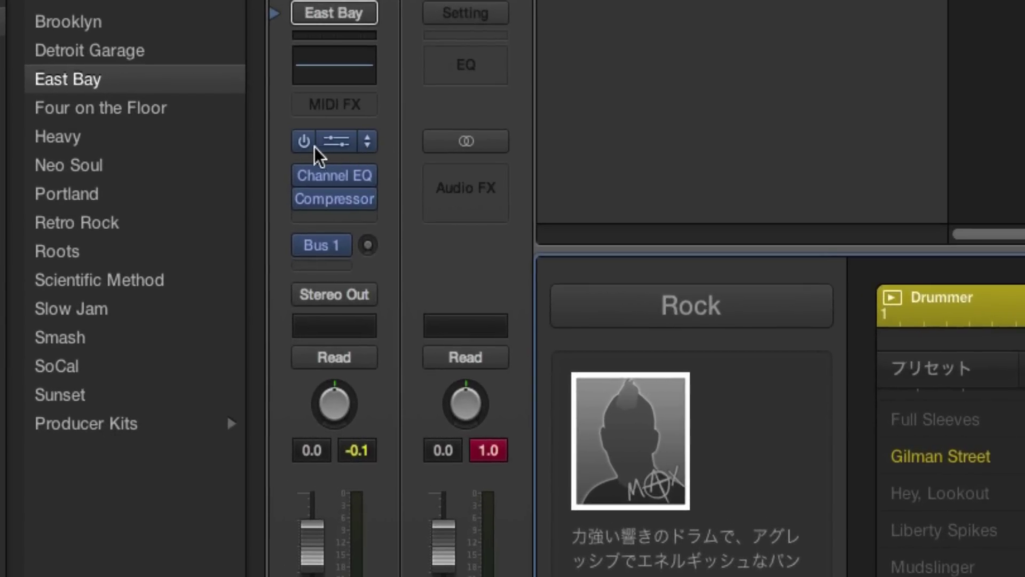
Reload Drum Kit Designer on the drum track in its マルチ出力 version, audition the kit, and close its window.
{"action": "left_click", "coordinate": [357, 149]}
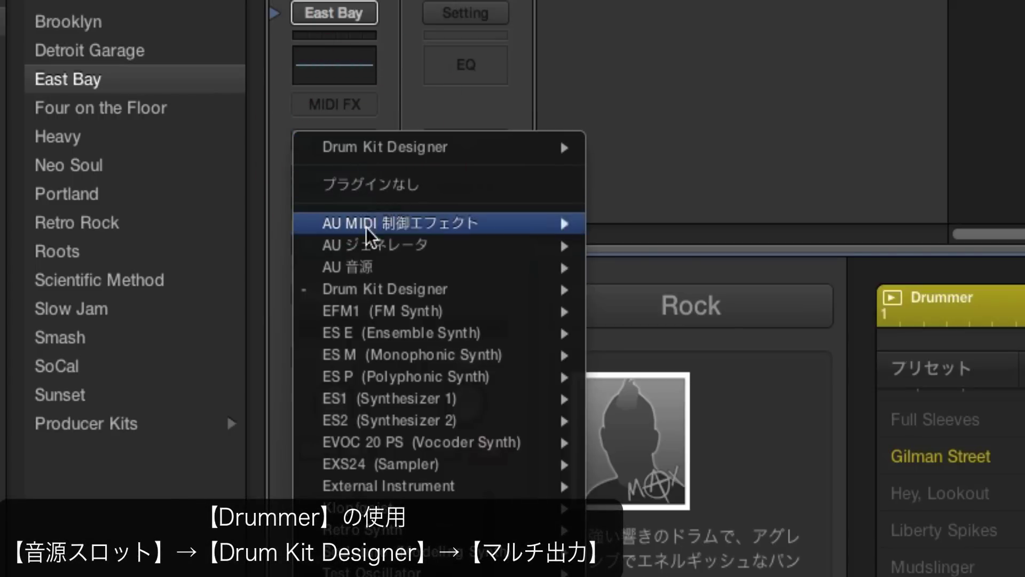
{"action": "mouse_move", "coordinate": [338, 296]}
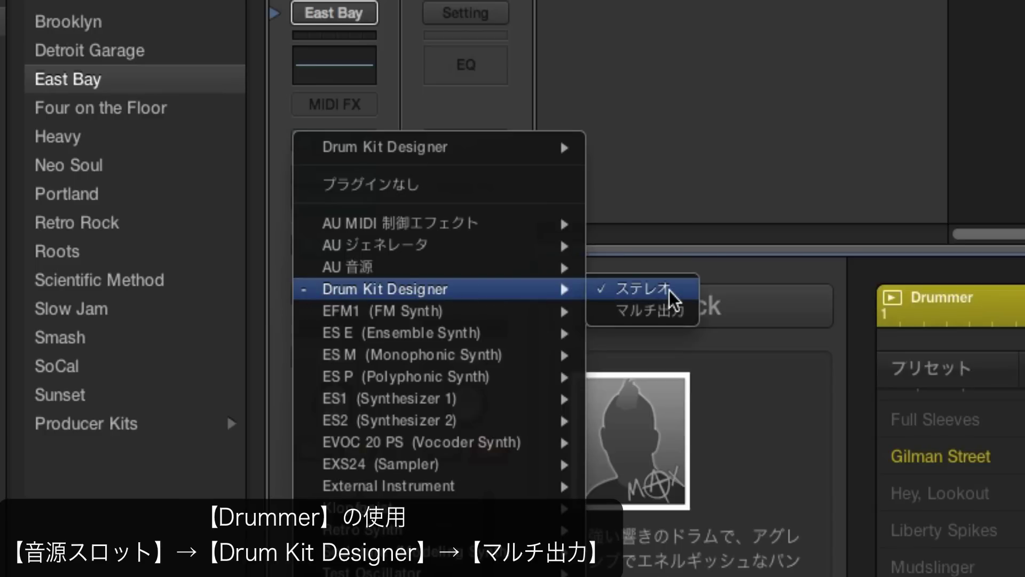
{"action": "left_click", "coordinate": [674, 312]}
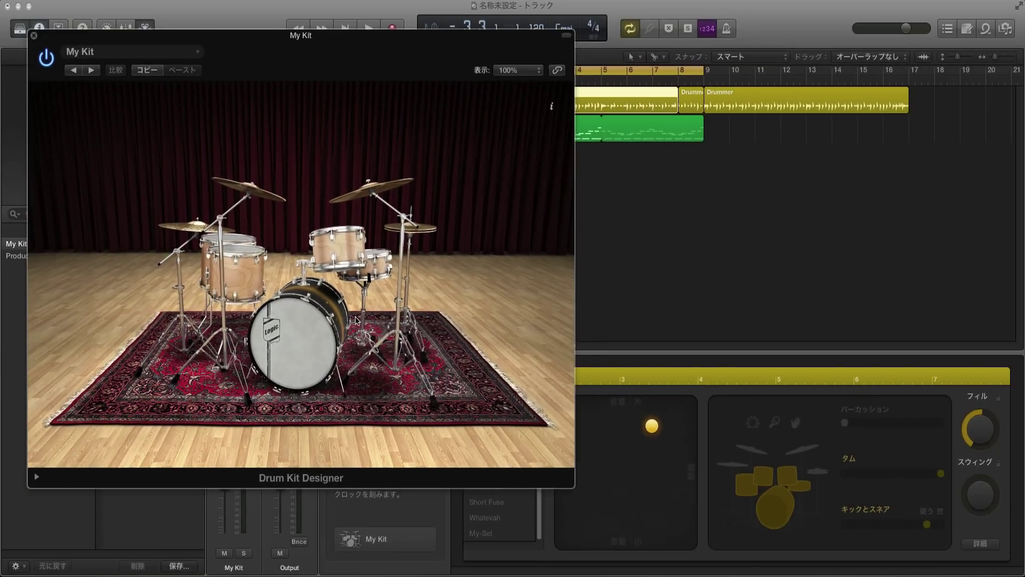
{"action": "left_click", "coordinate": [319, 335]}
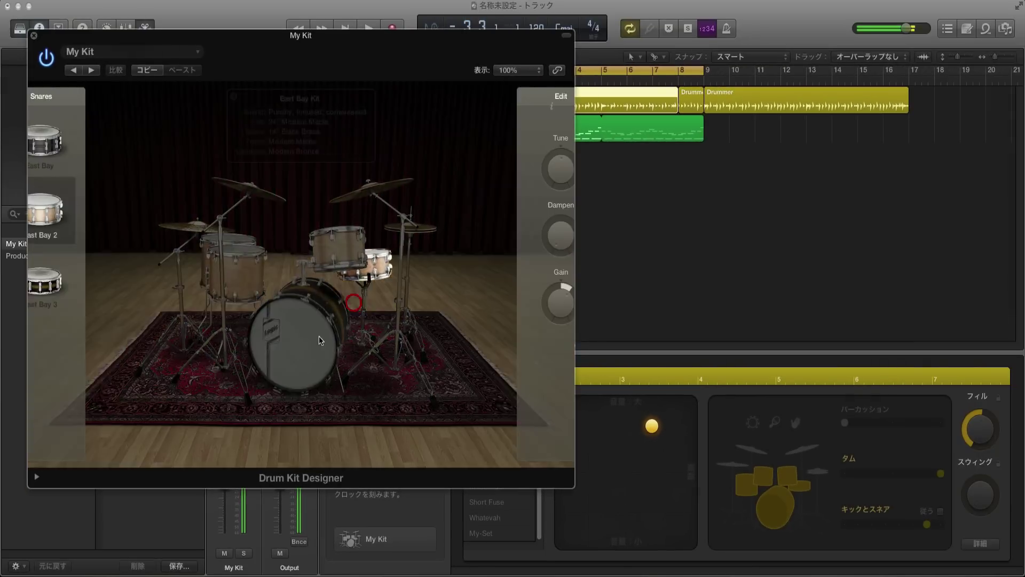
{"action": "left_click", "coordinate": [35, 37]}
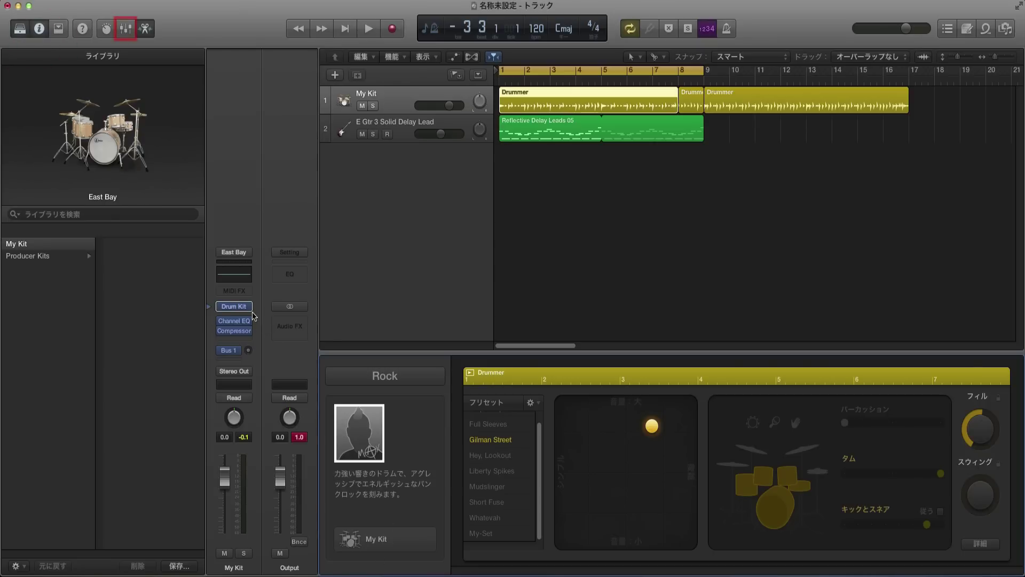
Show the mixer and add eight auxiliary output channels to the My Kit strip, from Kick through Aux 9.
{"action": "key", "text": "x"}
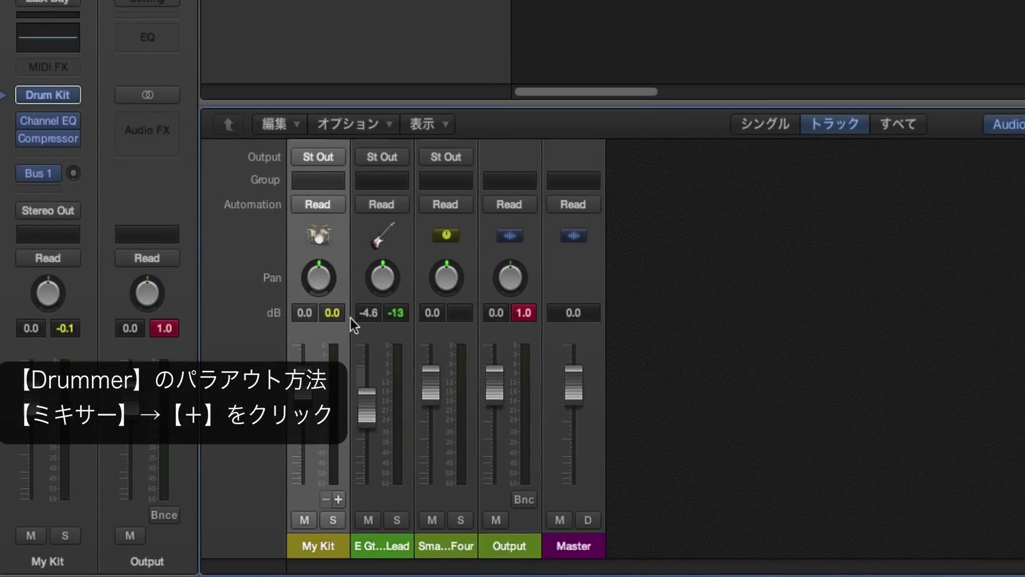
{"action": "left_click", "coordinate": [338, 498]}
{"action": "left_click", "coordinate": [338, 499]}
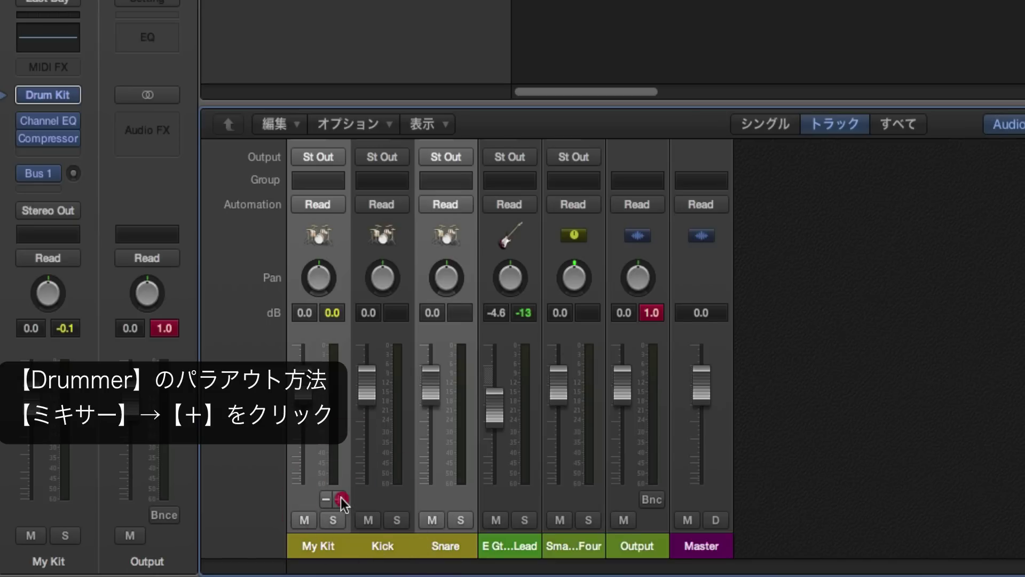
{"action": "left_click", "coordinate": [339, 499]}
{"action": "left_click", "coordinate": [339, 498]}
{"action": "left_click", "coordinate": [339, 499]}
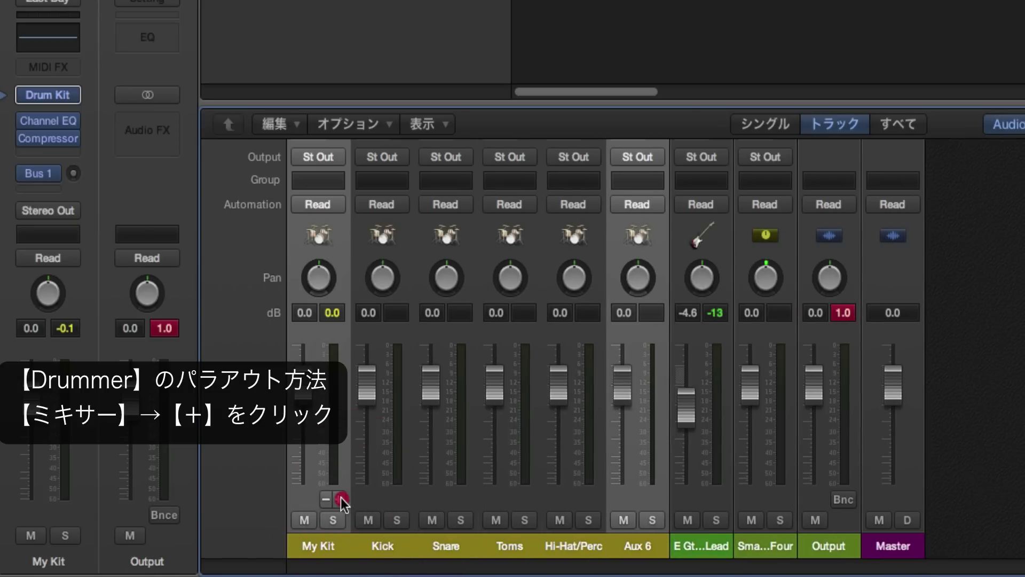
{"action": "left_click", "coordinate": [339, 499]}
{"action": "left_click", "coordinate": [339, 498]}
{"action": "left_click", "coordinate": [339, 499]}
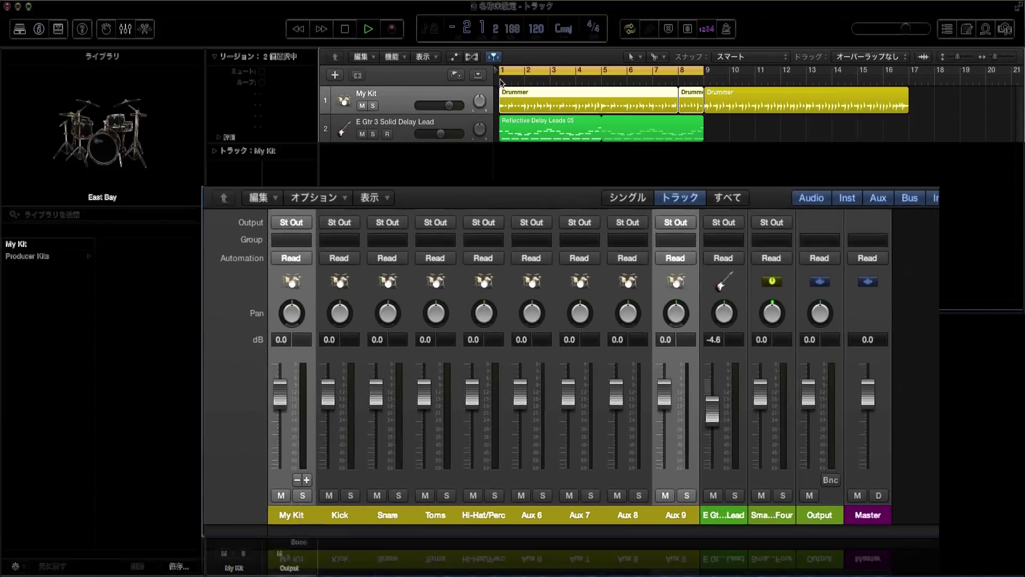
Play the song to check the levels of the separate drum outputs and examine the auxiliary channels' input assignments.
{"action": "key", "text": "space"}
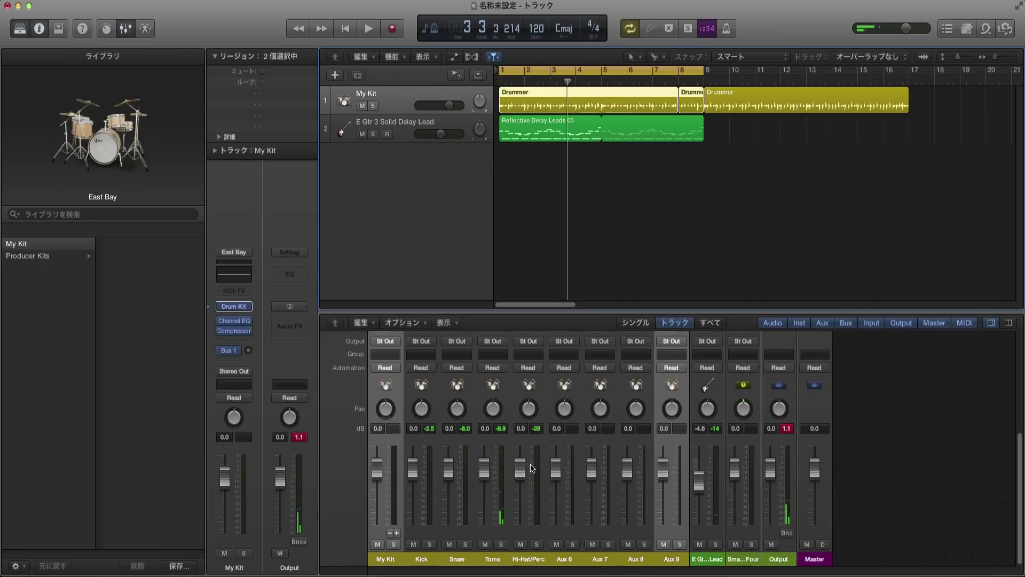
{"action": "scroll", "coordinate": [454, 454], "scroll_direction": "up", "scroll_amount": 5}
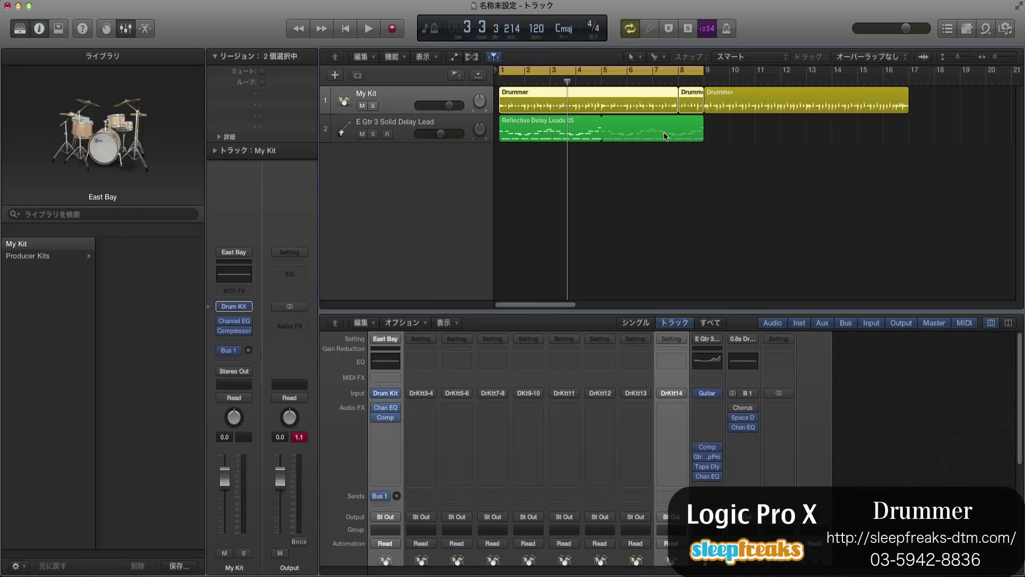
{"action": "left_click", "coordinate": [795, 218]}
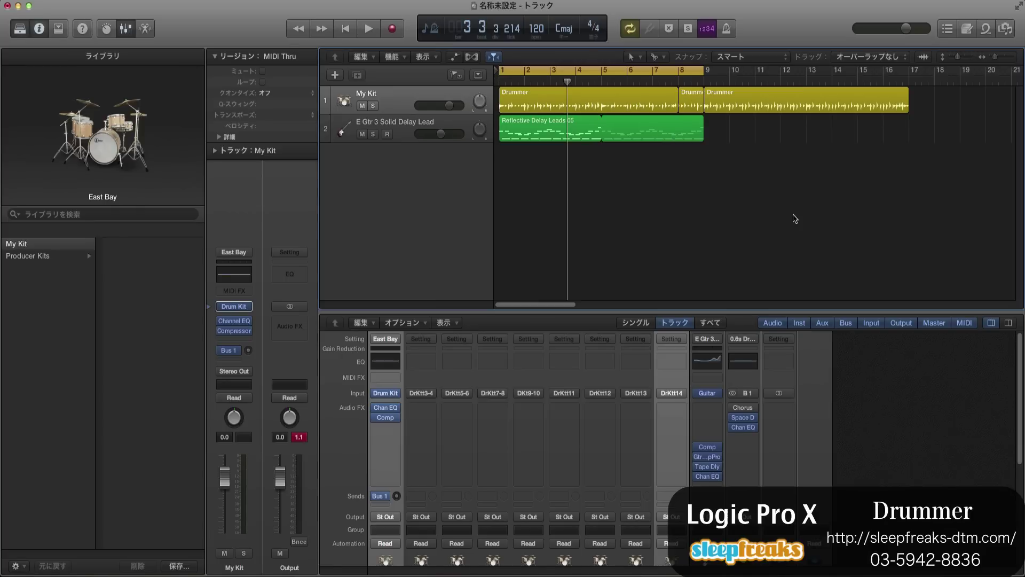